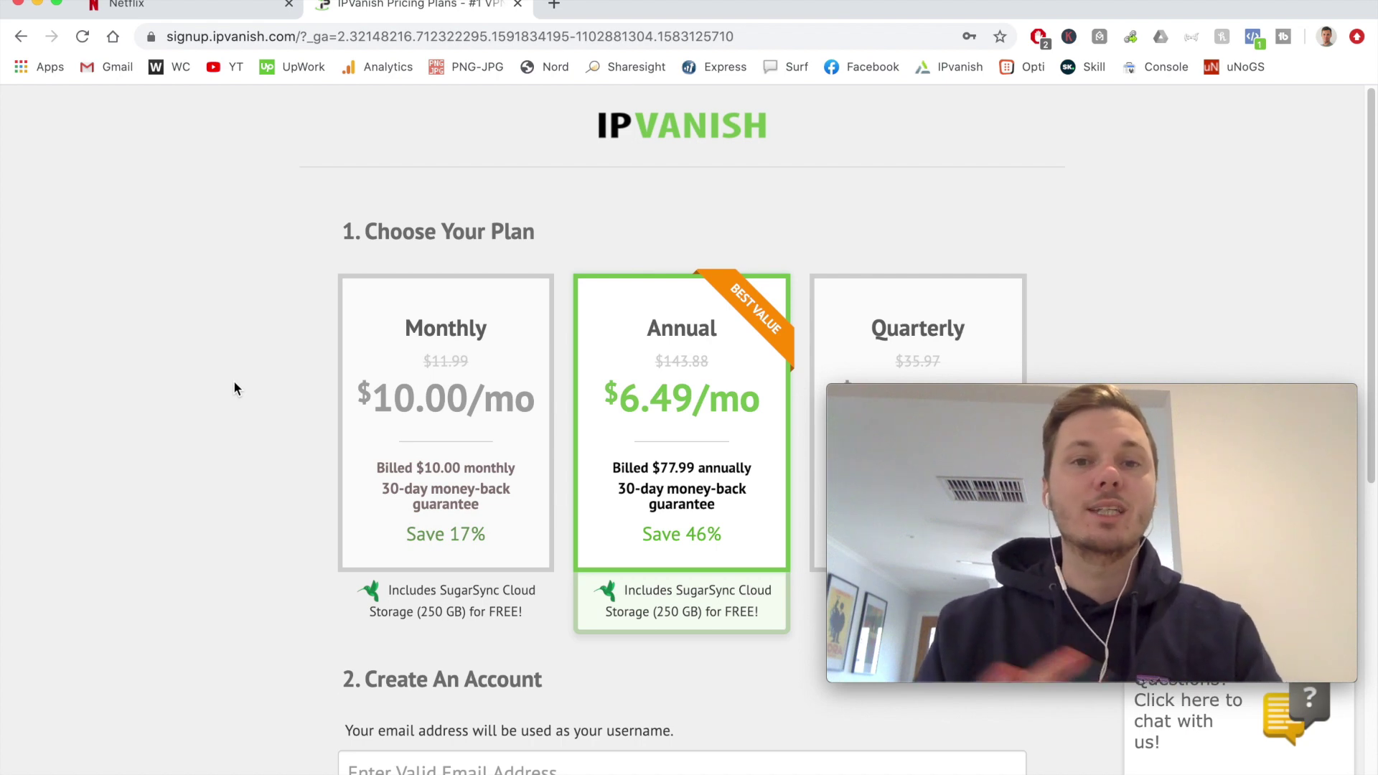
Step: Scroll the signup page down to the three plan prices and the account email and password fields
{"action": "scroll", "coordinate": [234, 382], "scroll_direction": "down", "scroll_amount": 1}
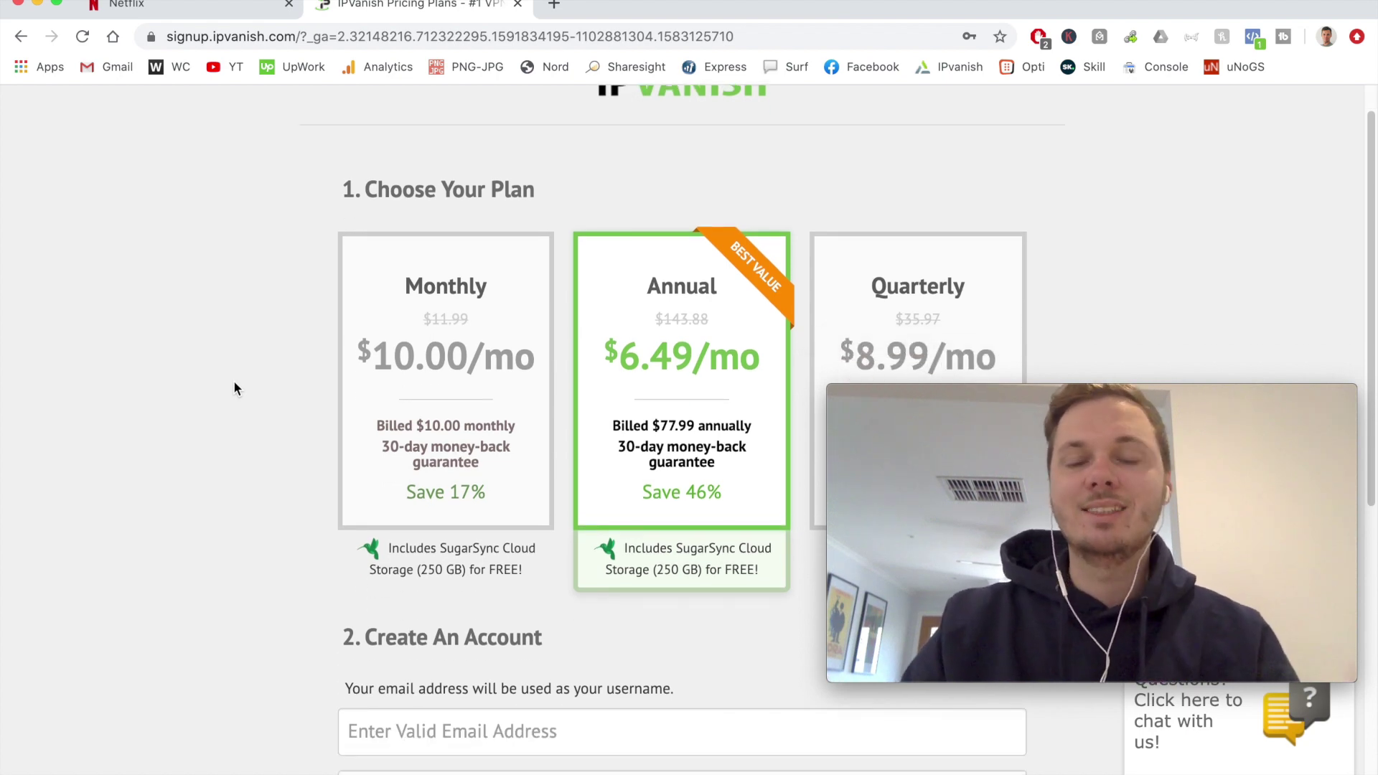
{"action": "scroll", "coordinate": [234, 387], "scroll_direction": "down", "scroll_amount": 1}
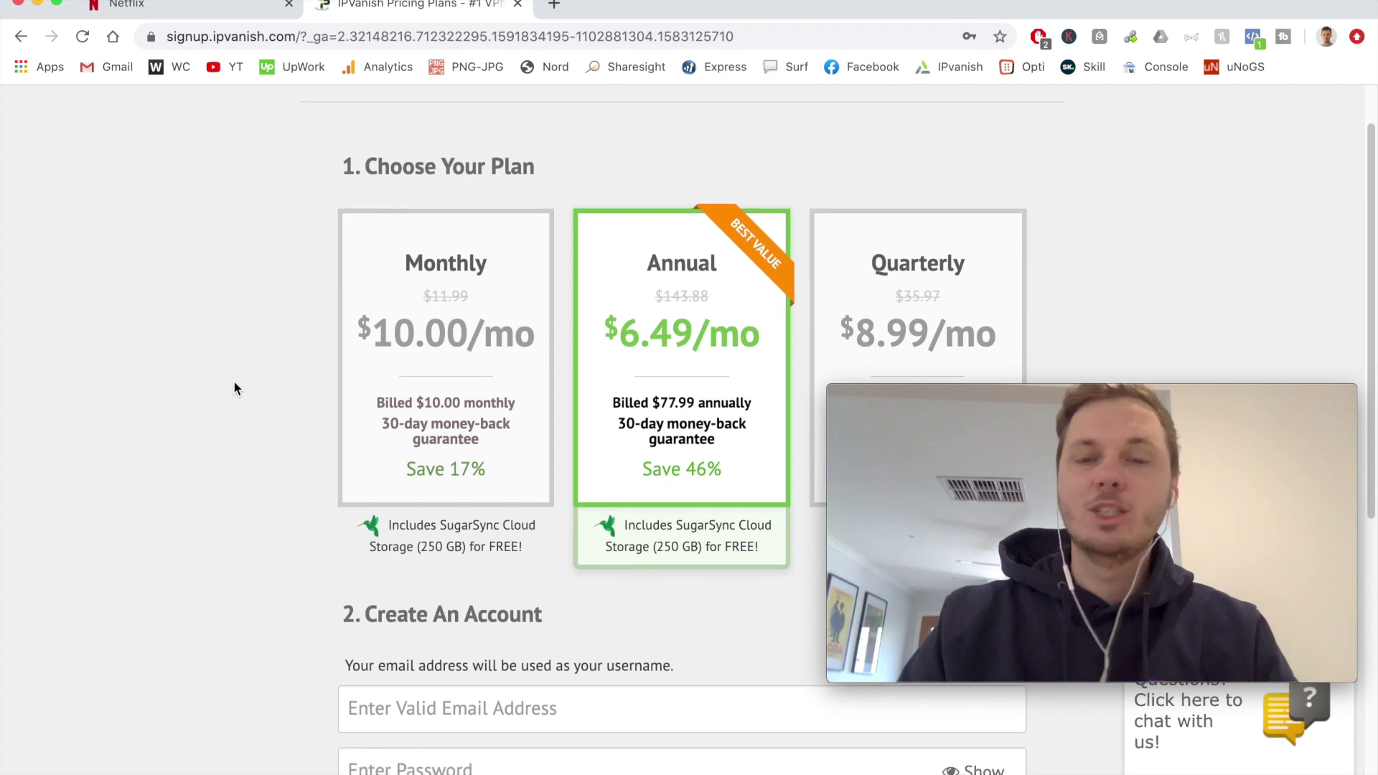
{"action": "scroll", "coordinate": [234, 388], "scroll_direction": "down", "scroll_amount": 1}
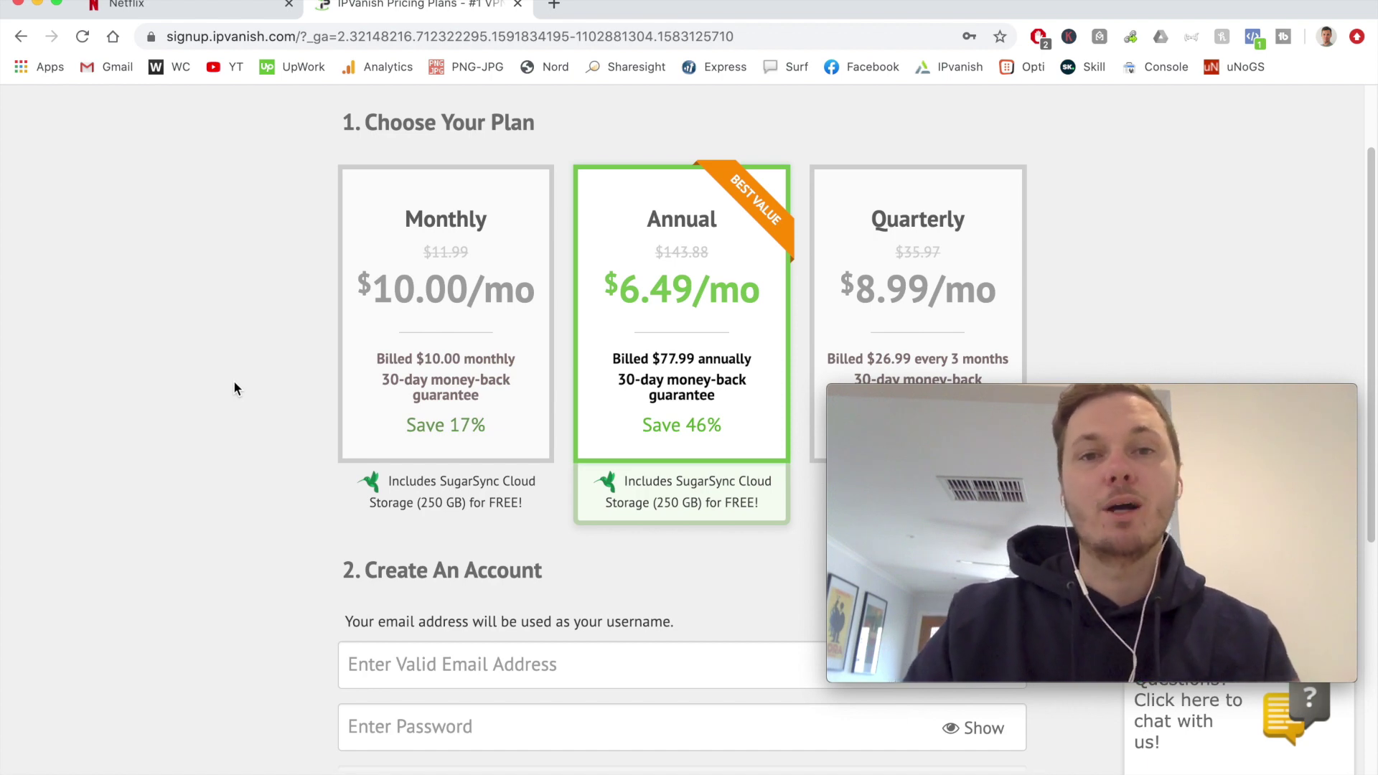
{"action": "scroll", "coordinate": [234, 382], "scroll_direction": "down", "scroll_amount": 4}
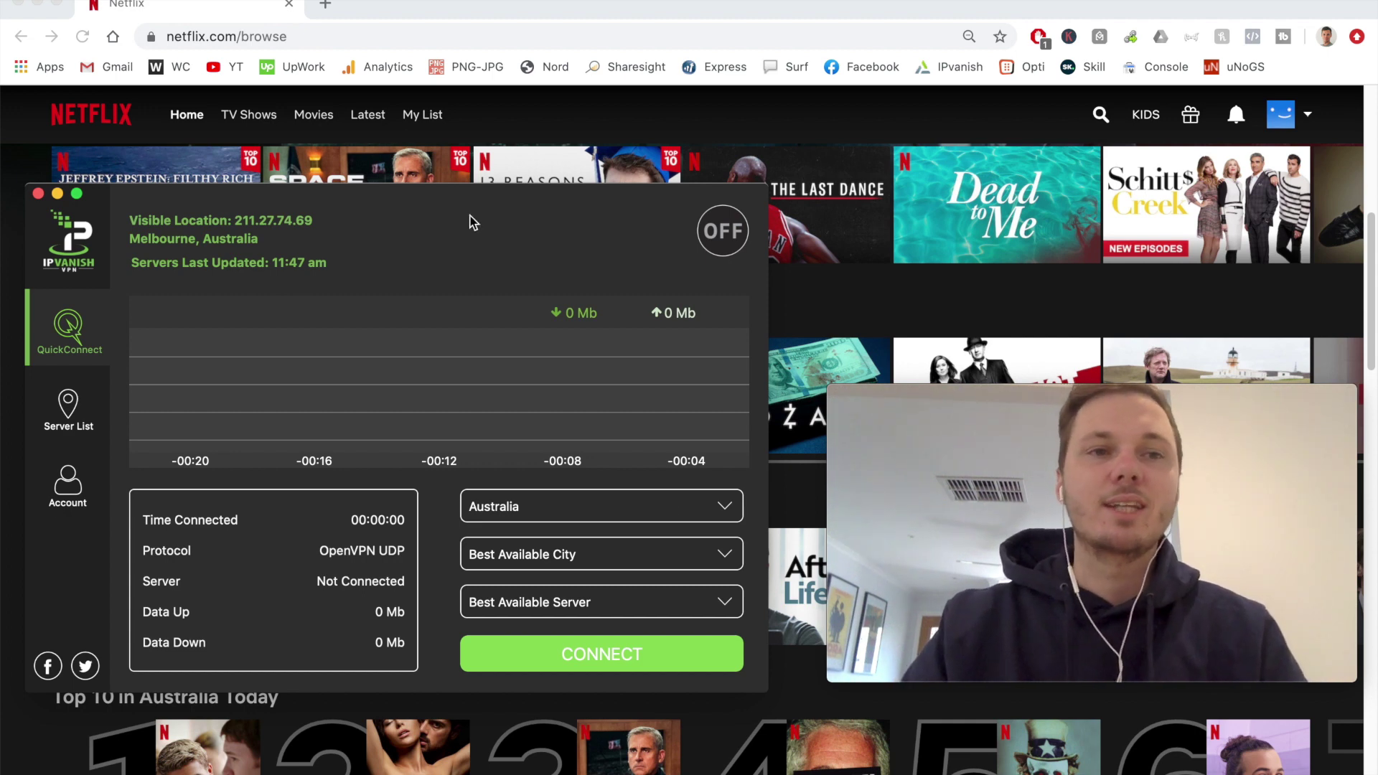
Step: Open IPVanish Preferences from the menu bar, reposition the window, and show the Connection settings
{"action": "left_click", "coordinate": [79, 0]}
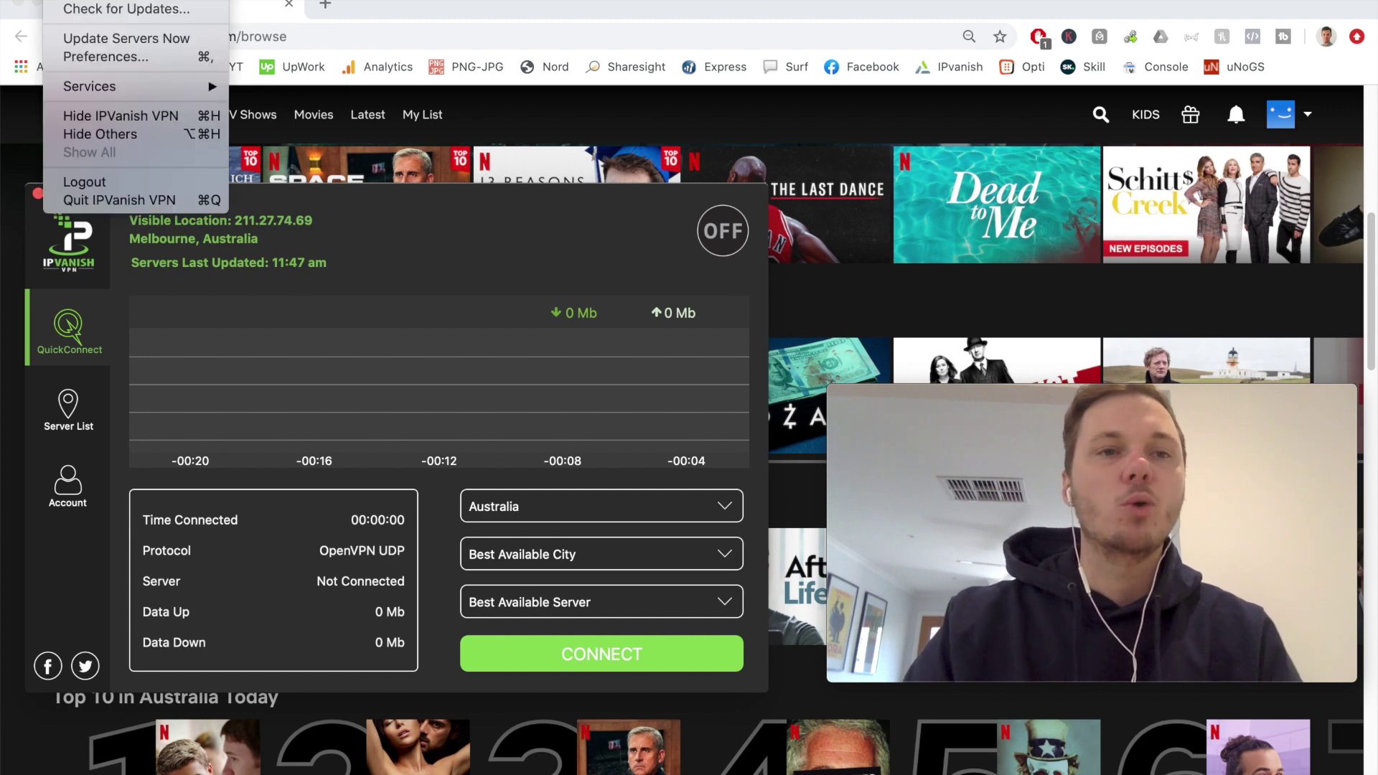
{"action": "left_click", "coordinate": [107, 57]}
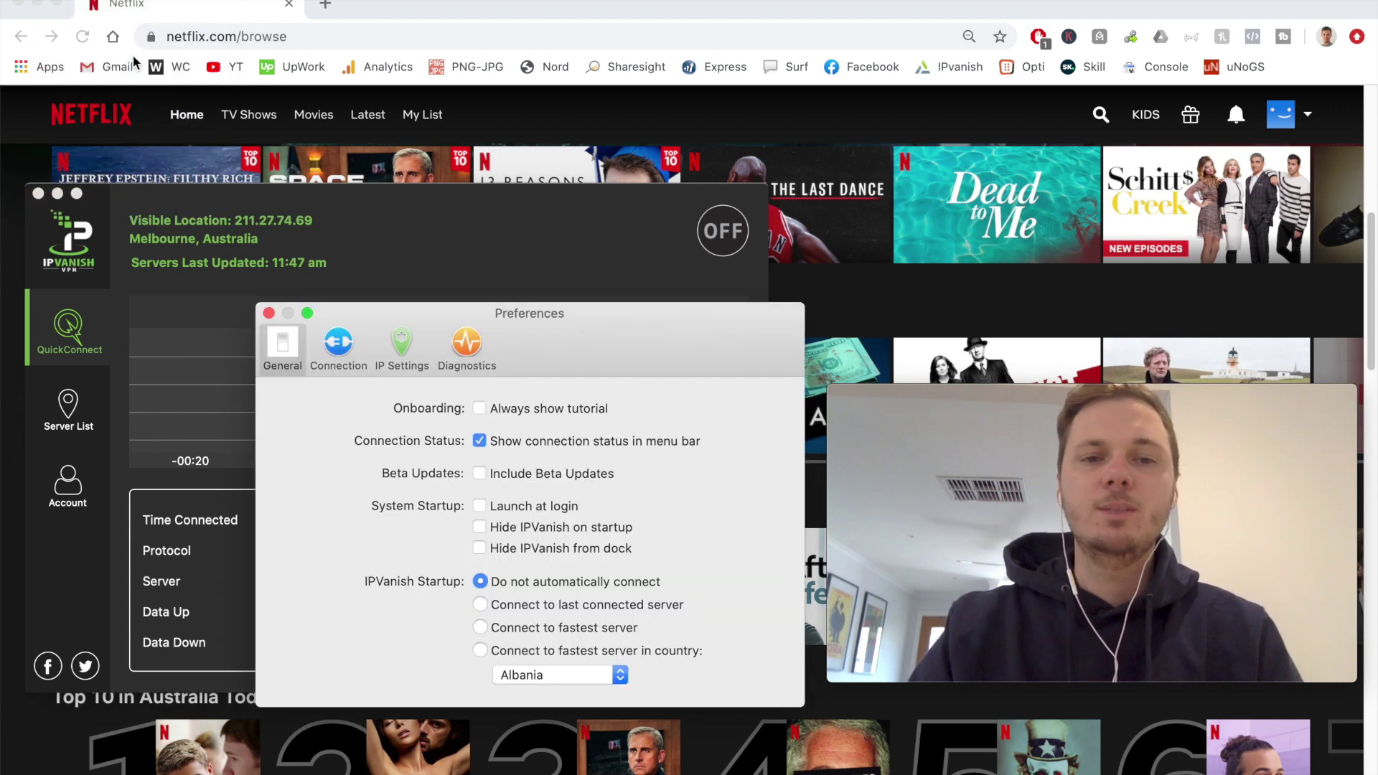
{"action": "left_click_drag", "start_coordinate": [541, 343], "coordinate": [530, 313]}
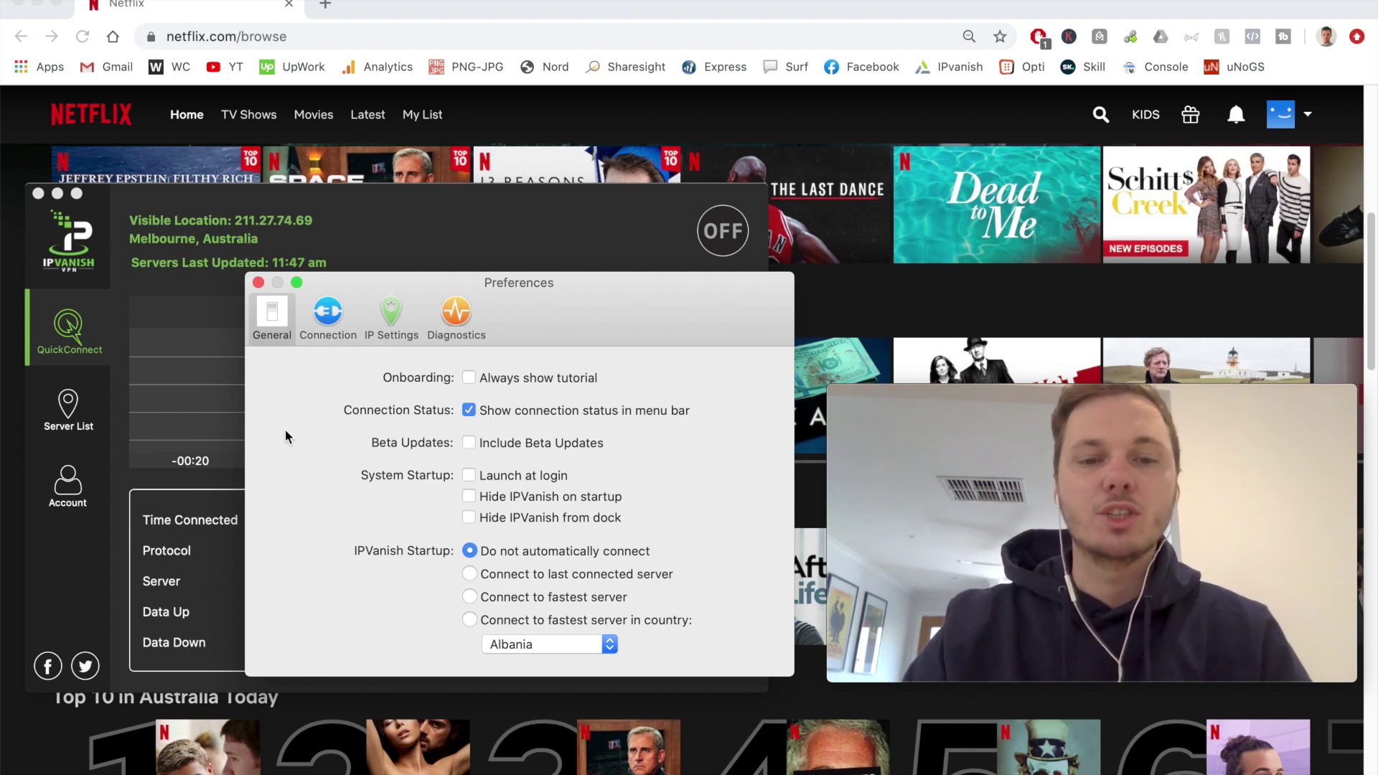
{"action": "left_click", "coordinate": [335, 327]}
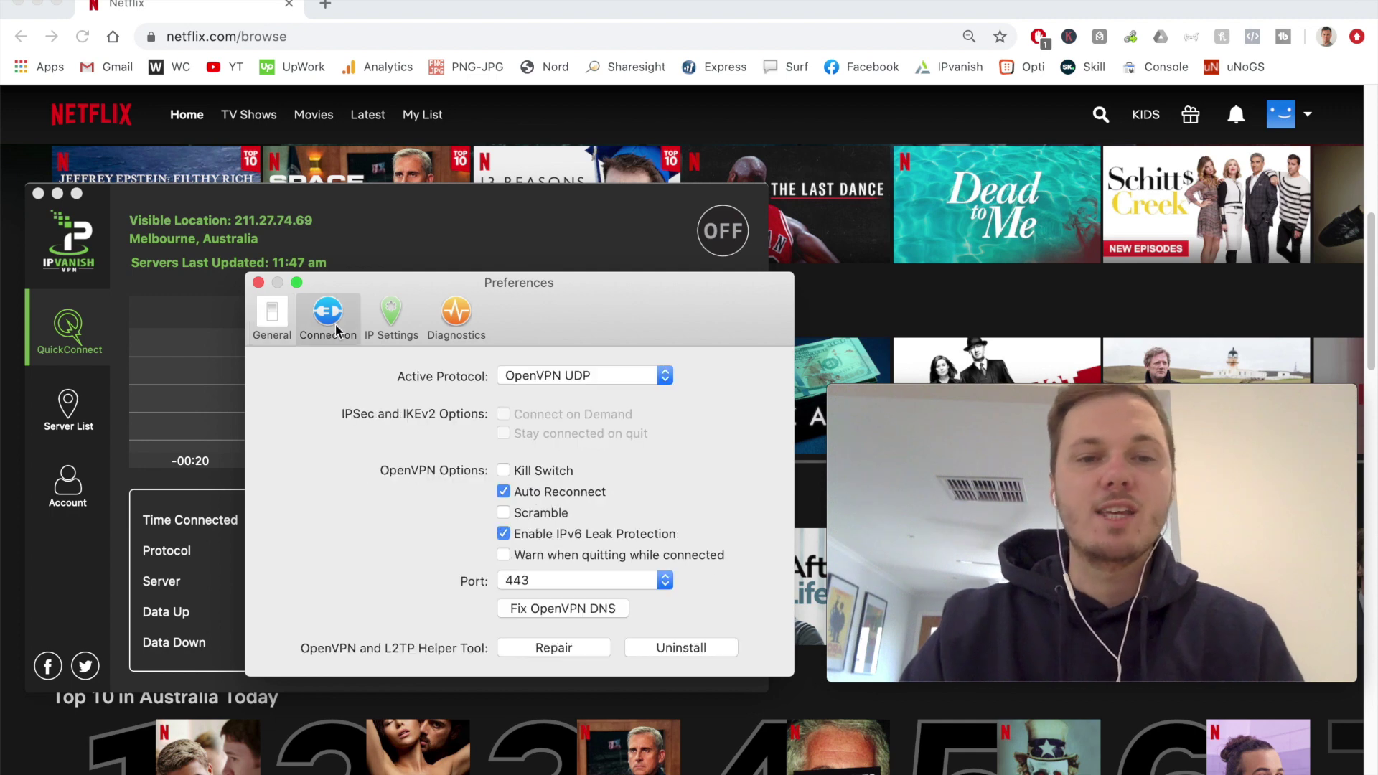
Step: Keep OpenVPN UDP as the active protocol and bring the main IPVanish window forward
{"action": "left_click", "coordinate": [617, 375]}
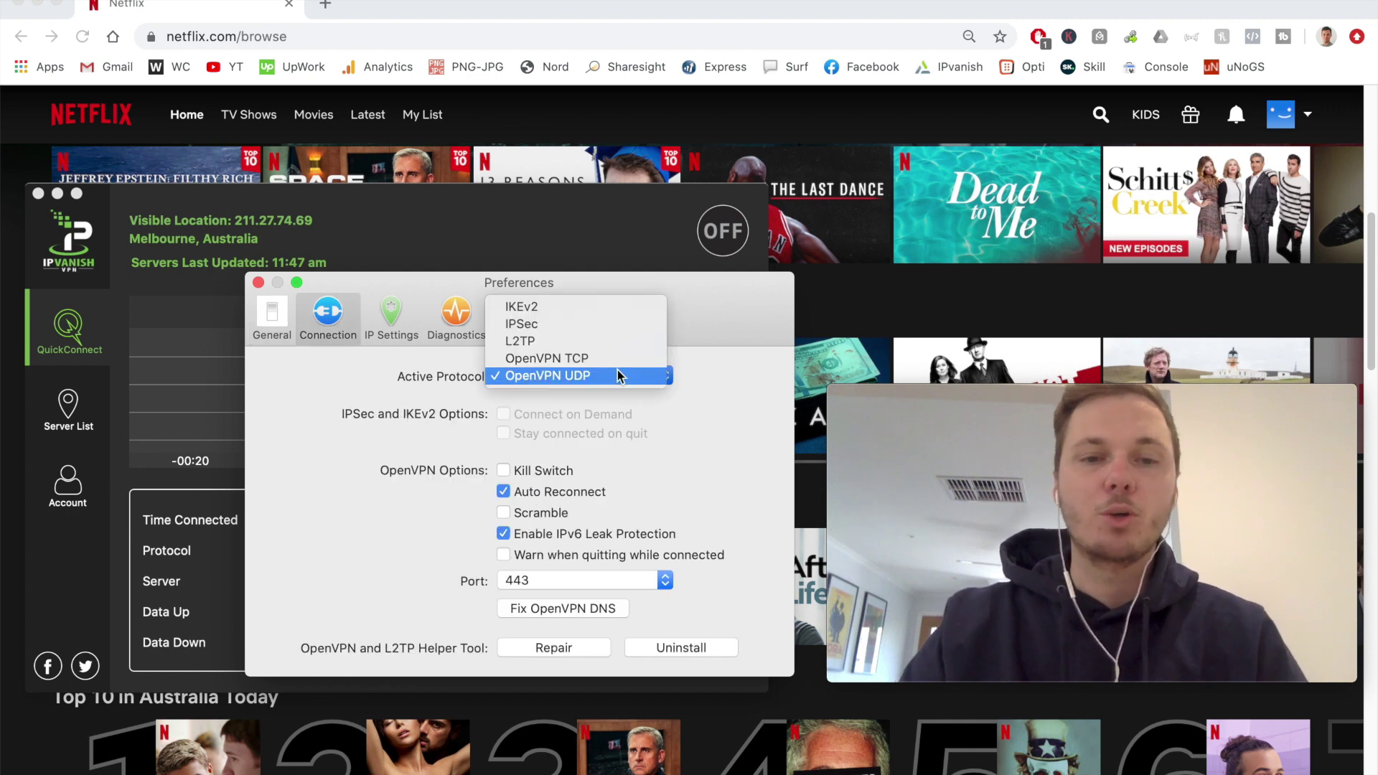
{"action": "left_click", "coordinate": [617, 373]}
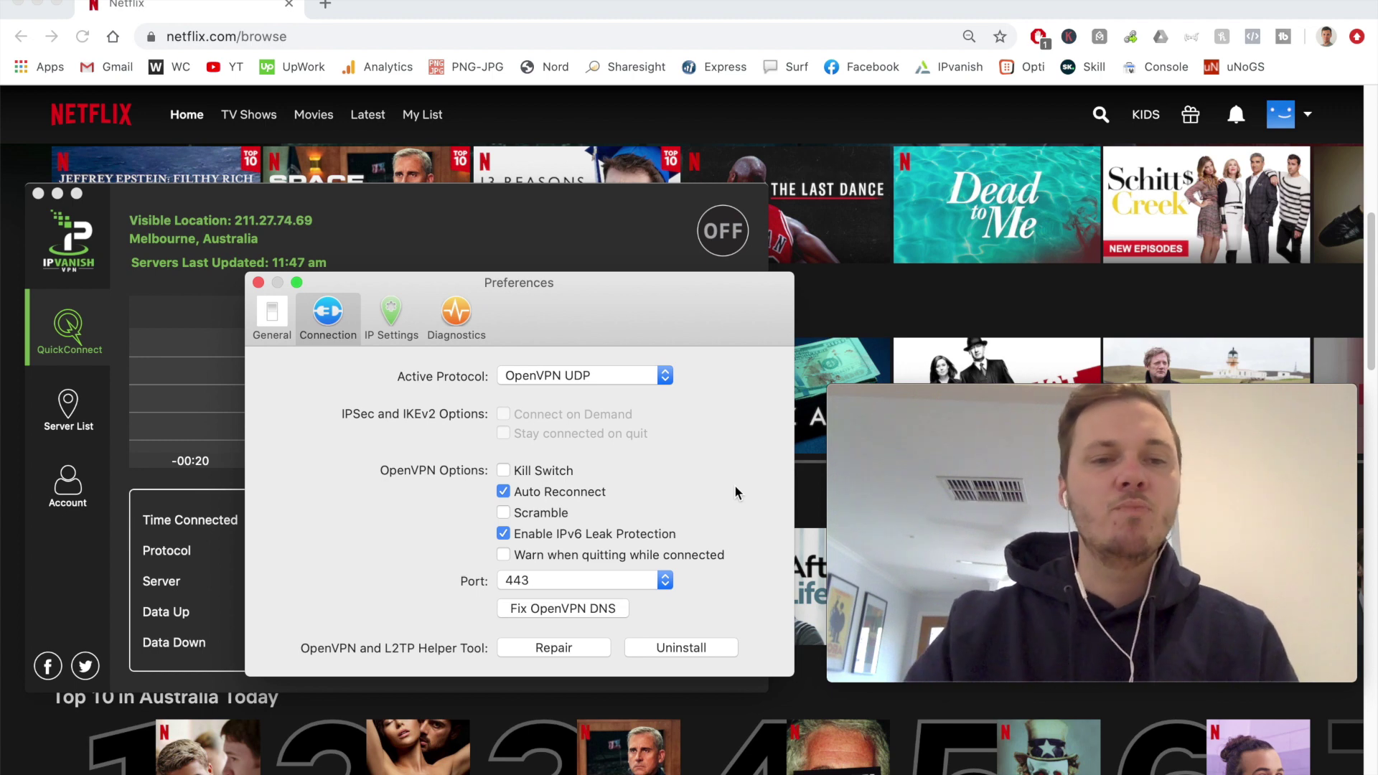
{"action": "left_click", "coordinate": [127, 396]}
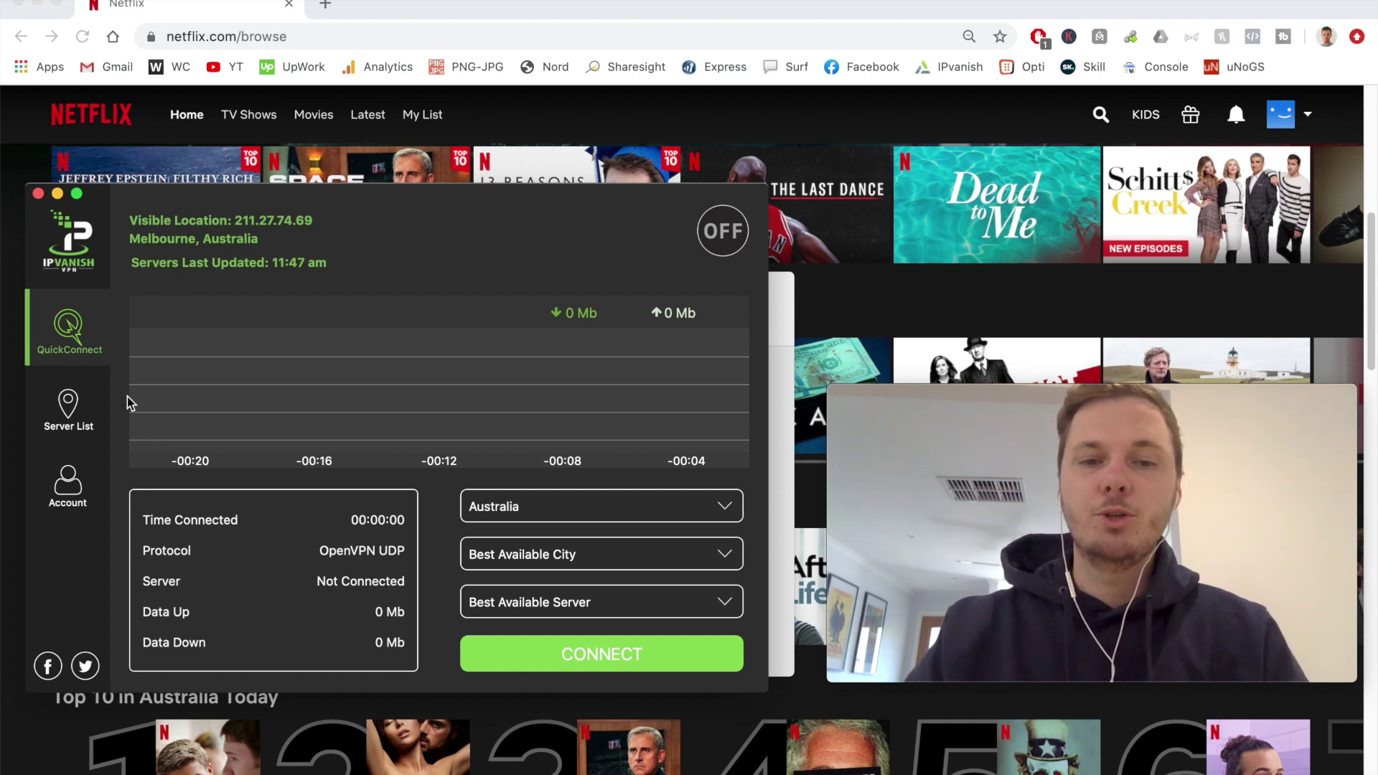
Step: Choose United States as the QuickConnect country, keeping Best Available City
{"action": "left_click", "coordinate": [550, 510]}
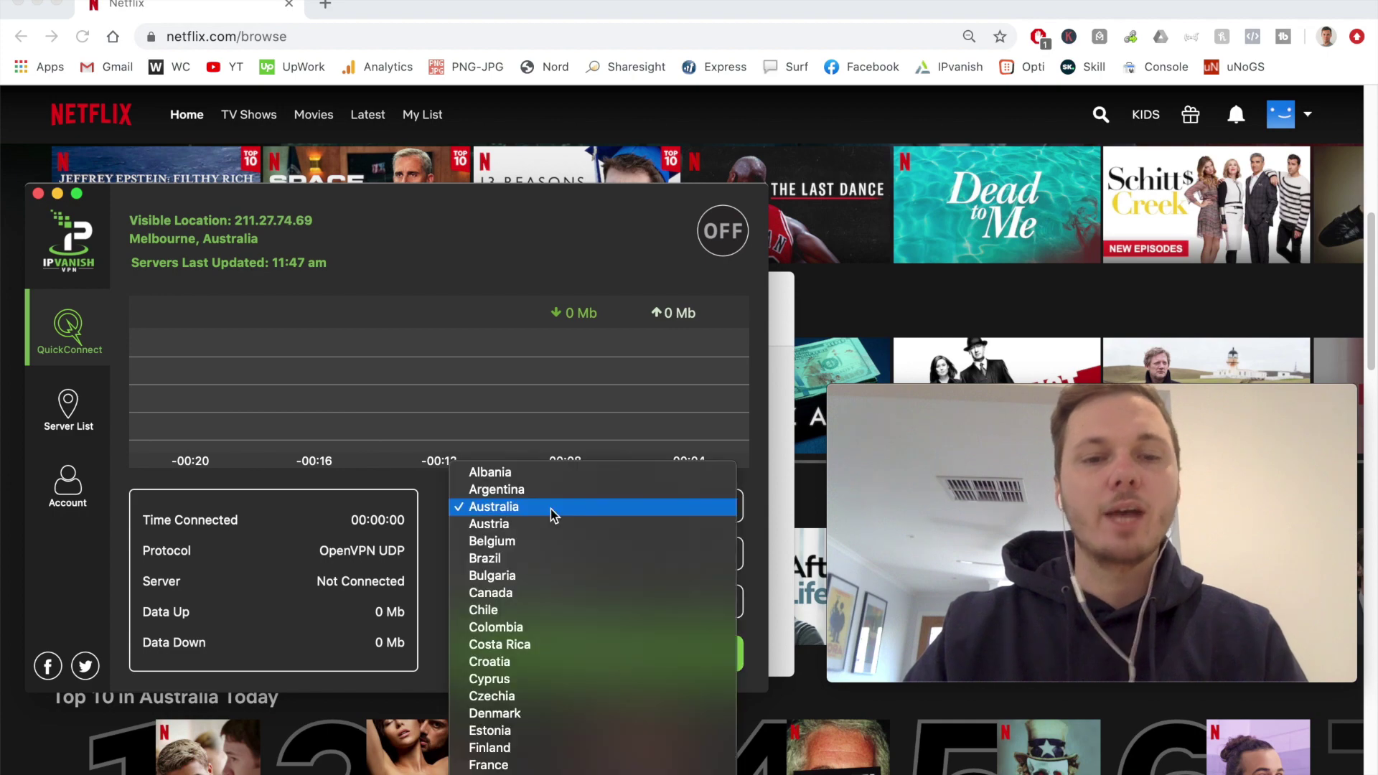
{"action": "scroll", "coordinate": [550, 509], "scroll_direction": "down", "scroll_amount": 5}
{"action": "scroll", "coordinate": [550, 510], "scroll_direction": "down", "scroll_amount": 3}
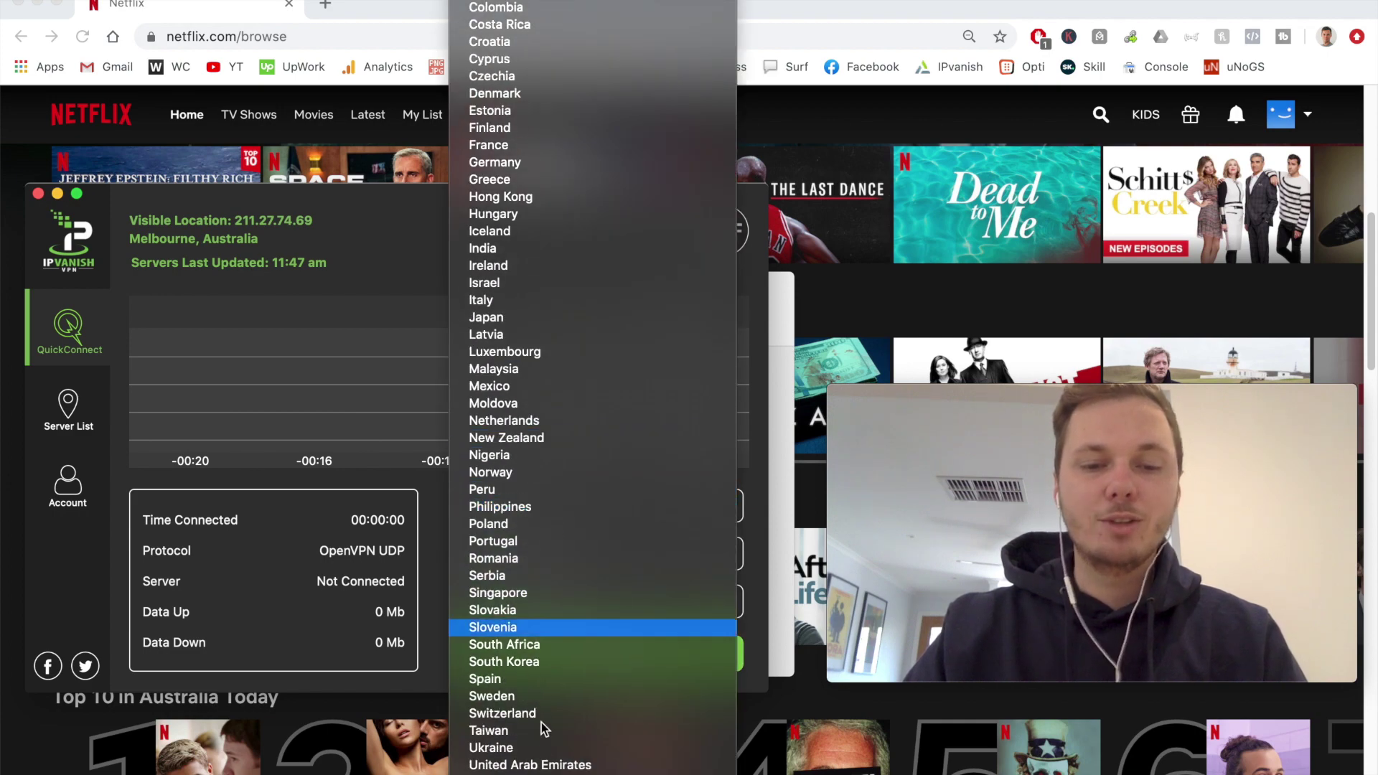
{"action": "key", "text": "Escape"}
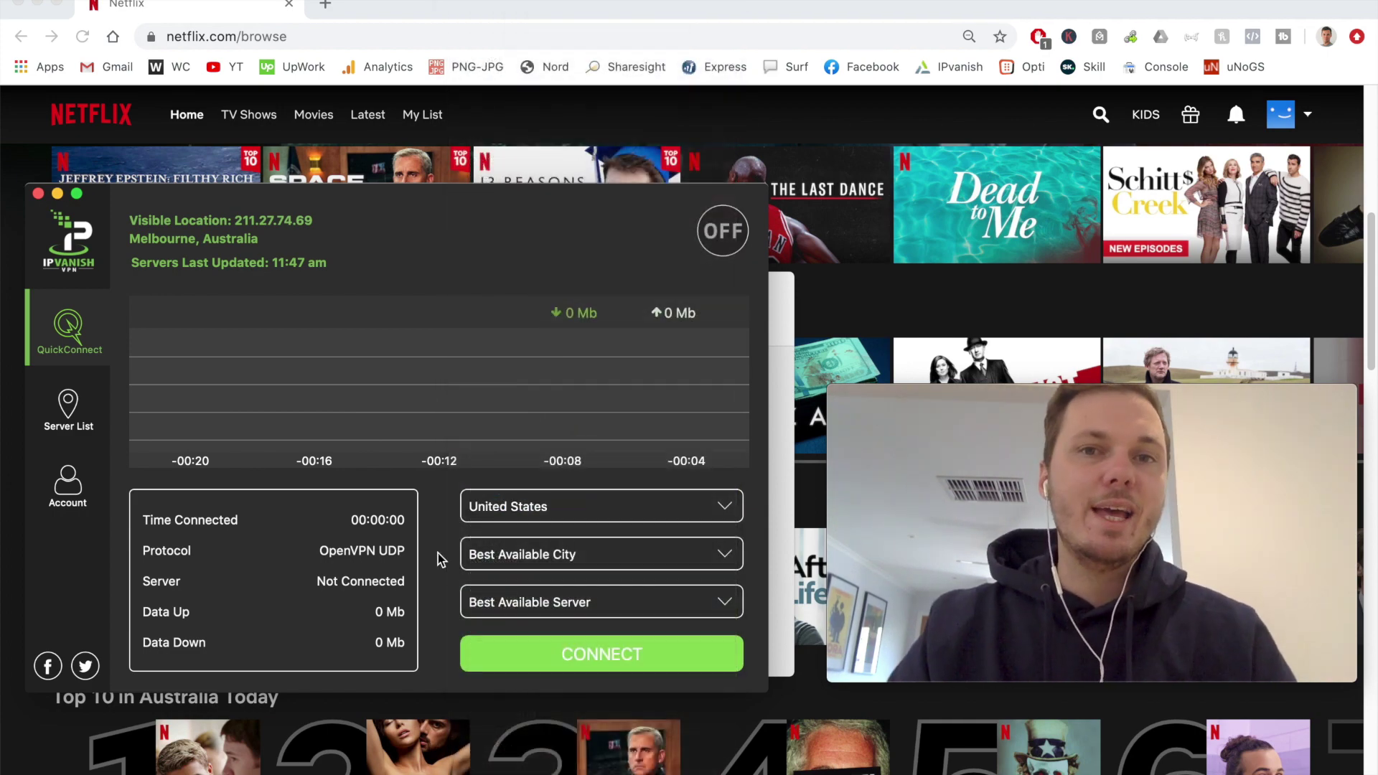
{"action": "left_click", "coordinate": [513, 564]}
{"action": "scroll", "coordinate": [530, 628], "scroll_direction": "down", "scroll_amount": 2}
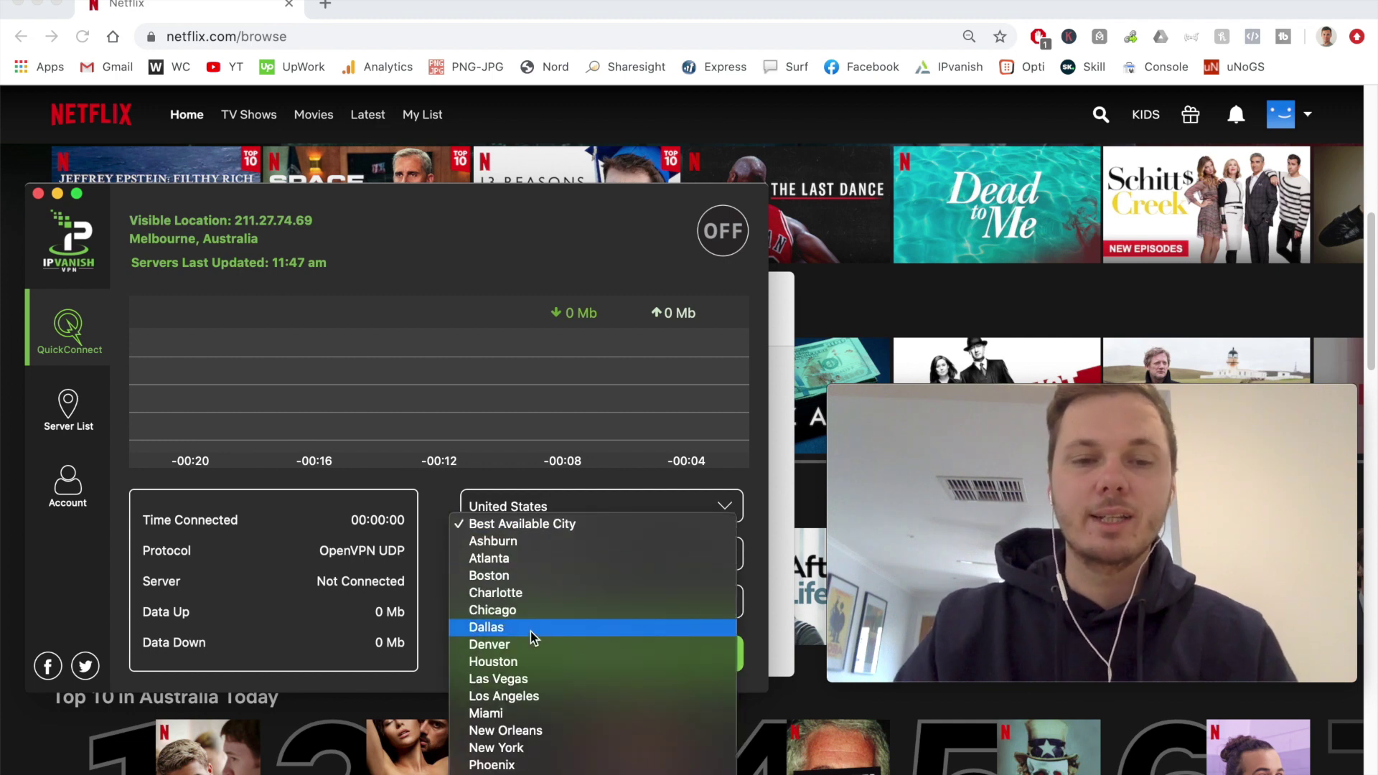
{"action": "left_click", "coordinate": [561, 529]}
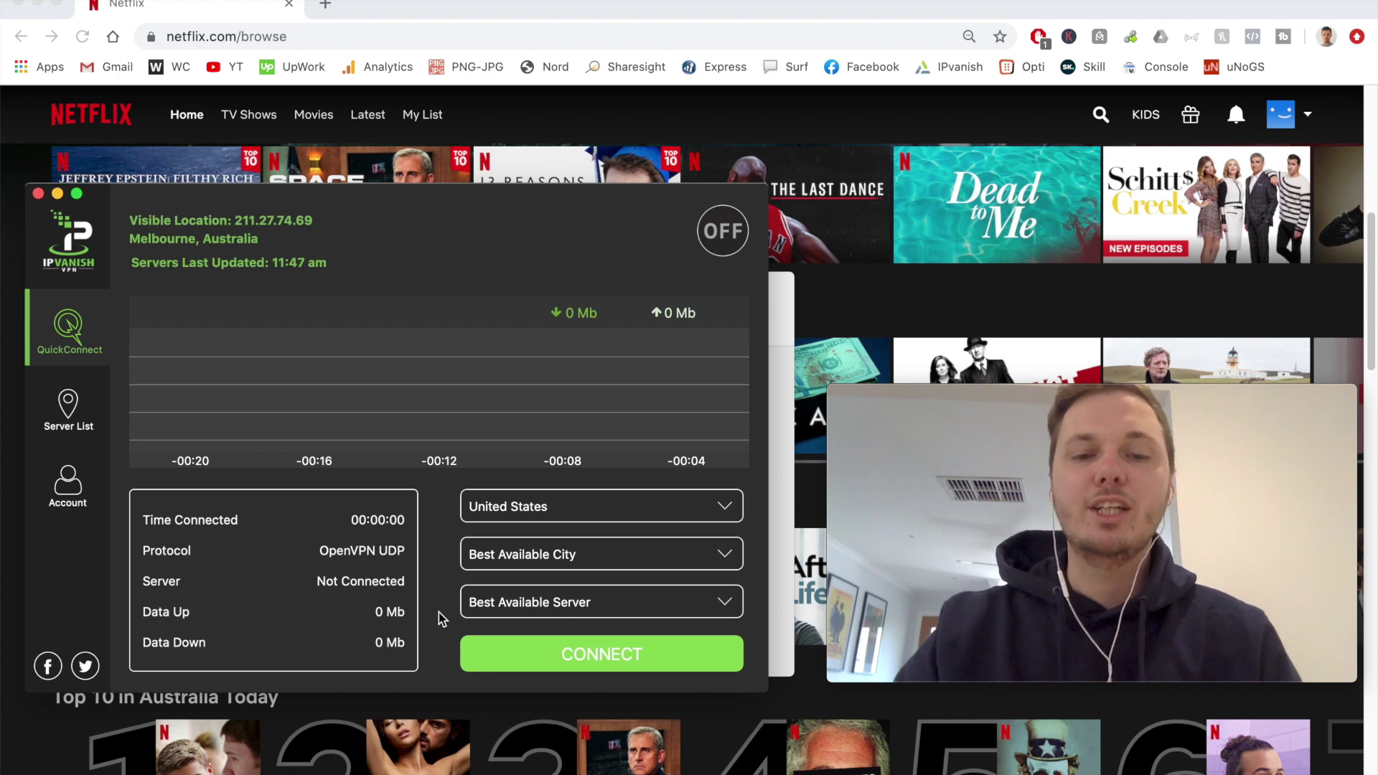
Step: Connect to the United States server and reload the Netflix browse page in Chrome
{"action": "left_click", "coordinate": [528, 661]}
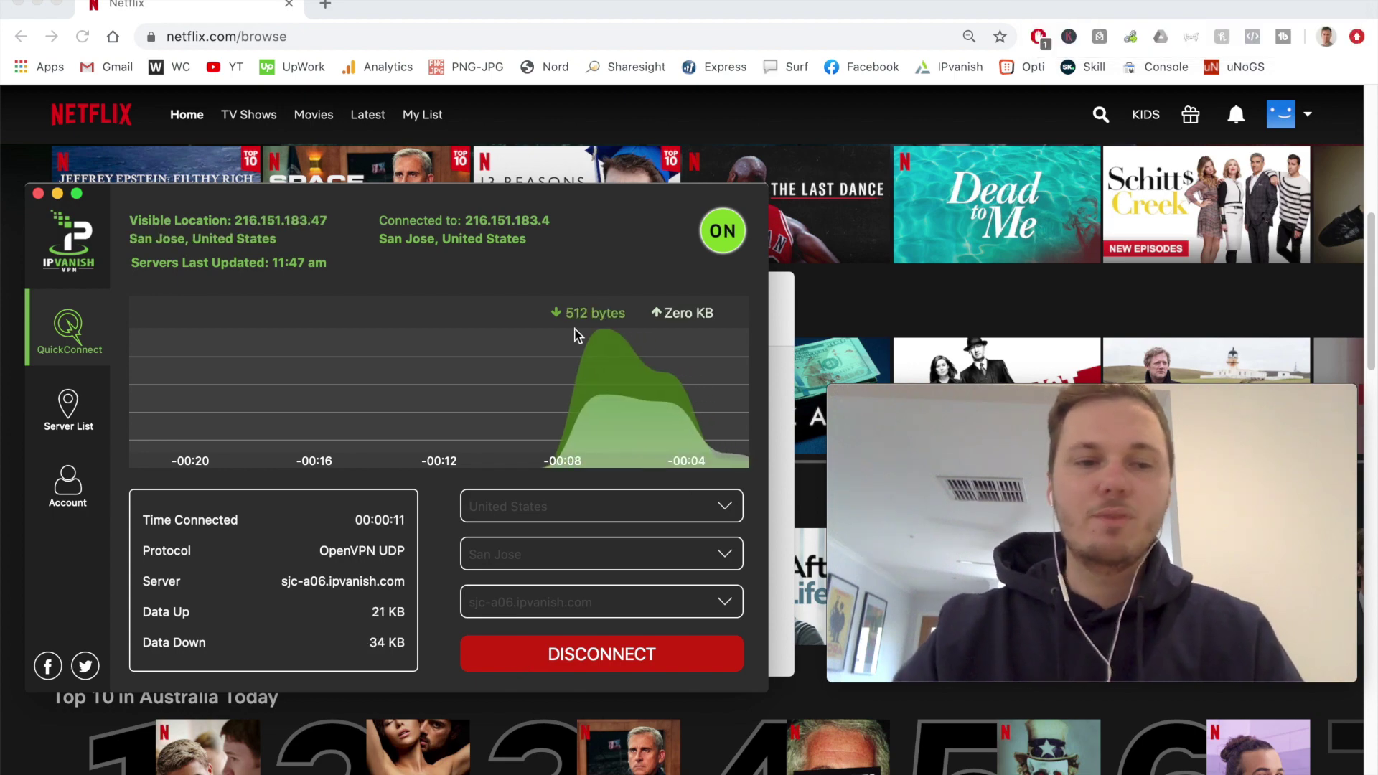
{"action": "left_click", "coordinate": [32, 128]}
{"action": "left_click", "coordinate": [84, 40]}
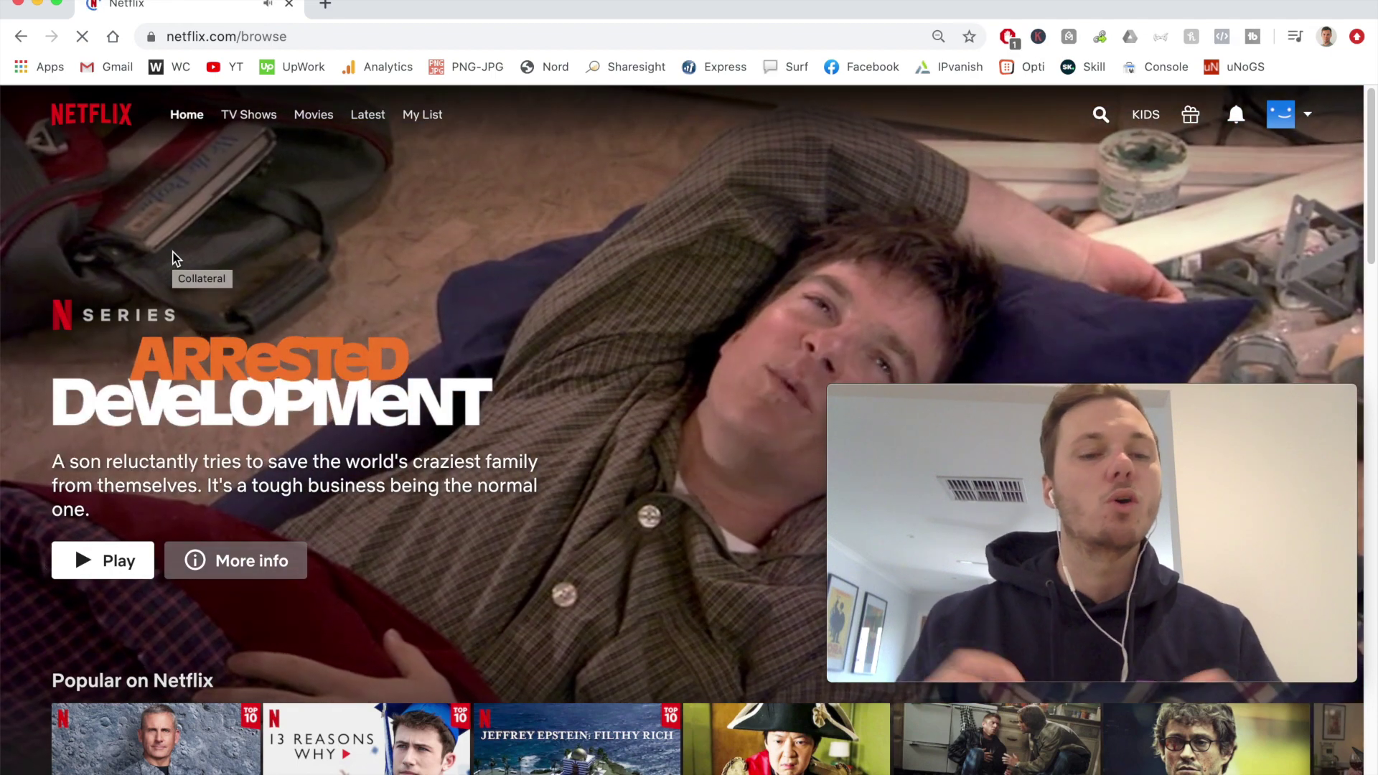
Step: Search Netflix for 'the office' and start an episode of The Office (U.S.)
{"action": "left_click", "coordinate": [1100, 114]}
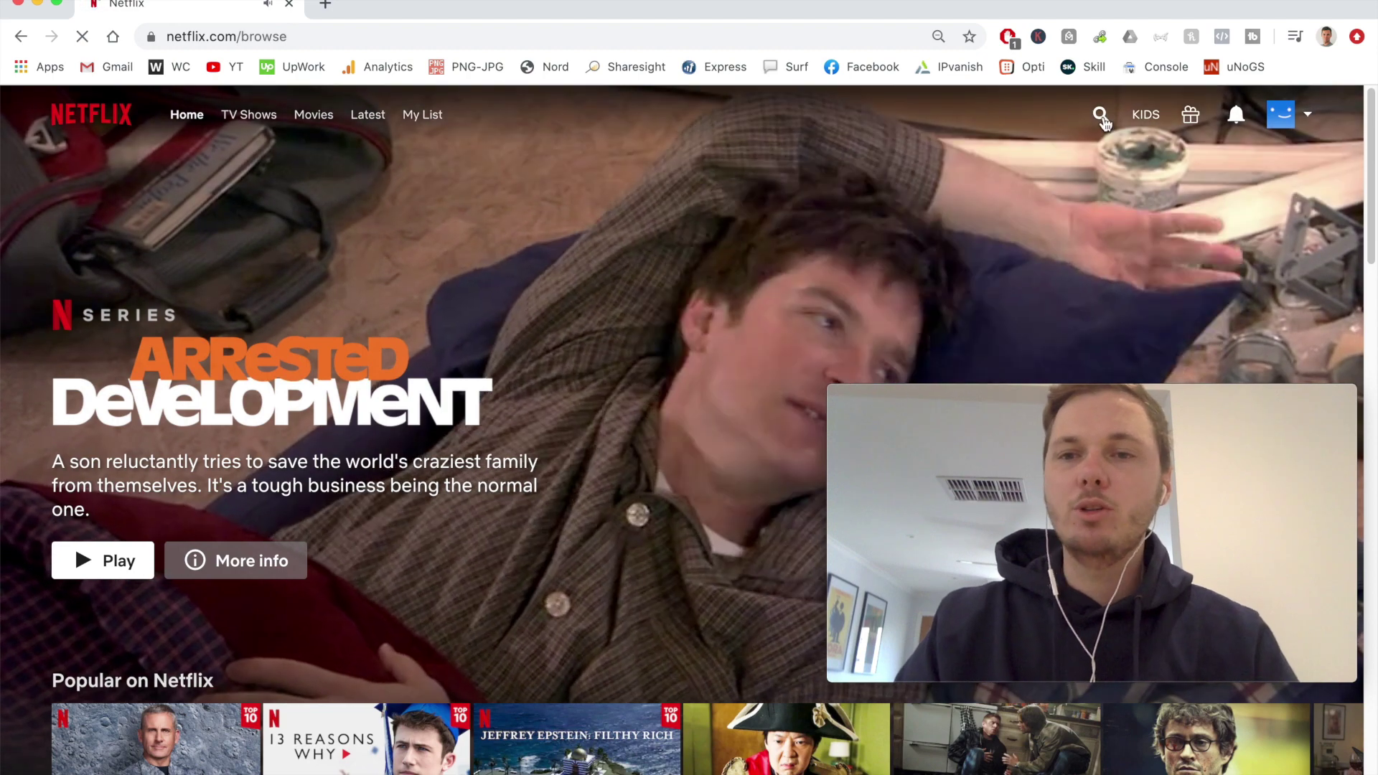
{"action": "type", "text": "the "}
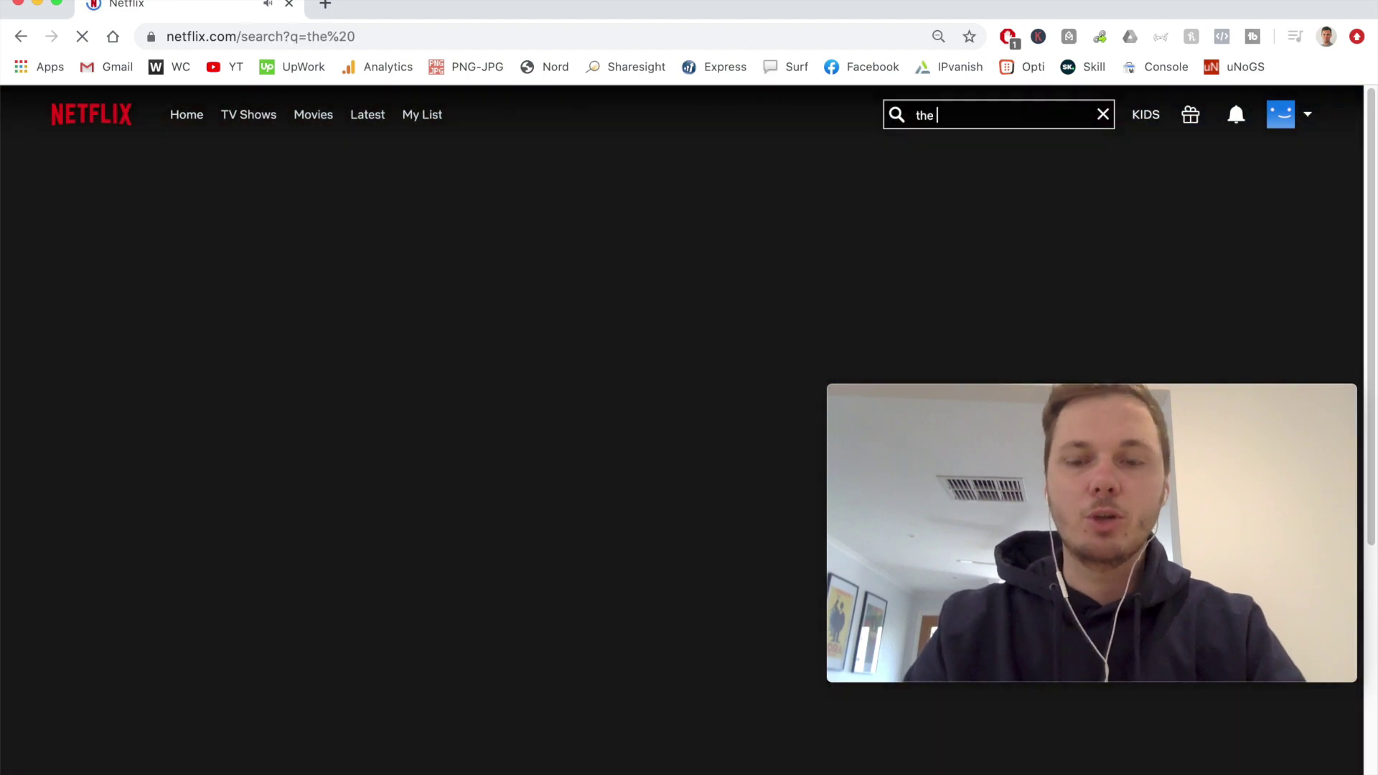
{"action": "type", "text": "office"}
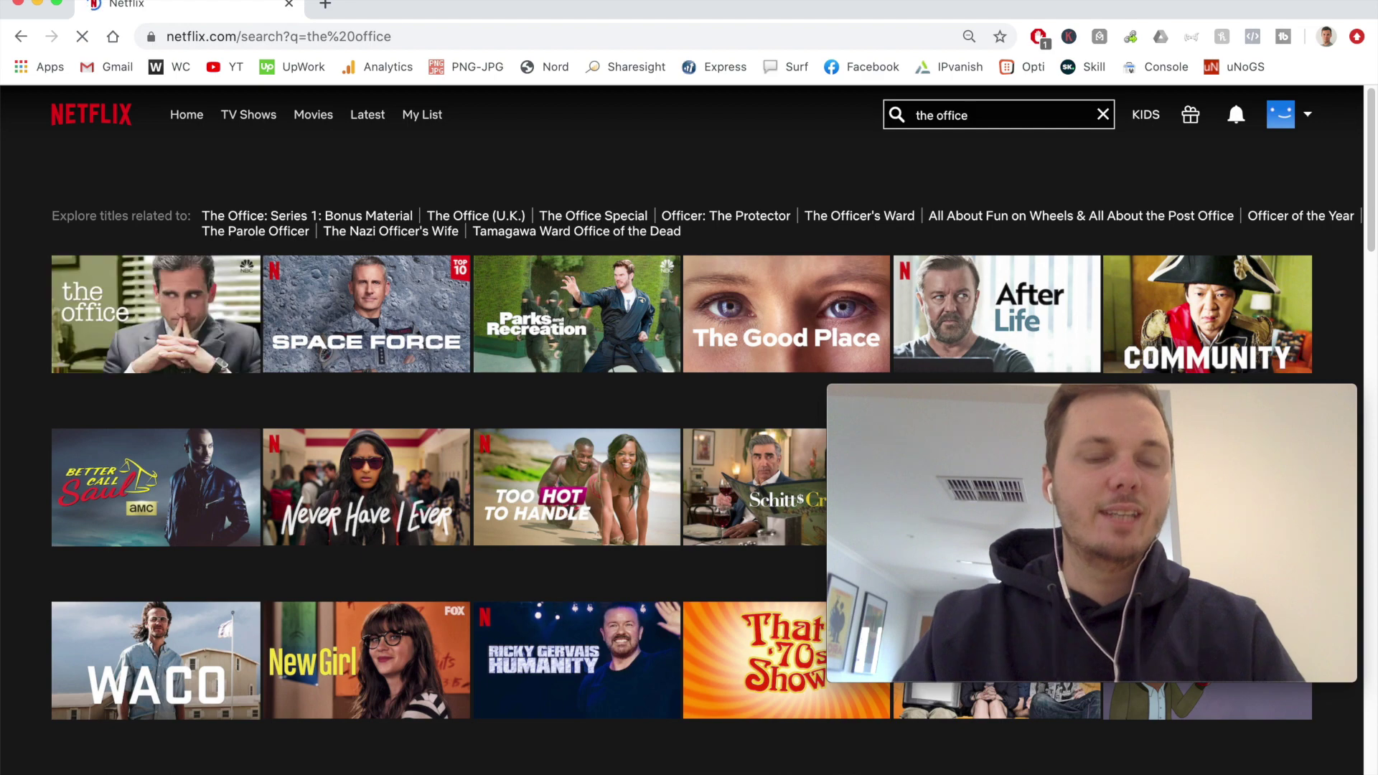
{"action": "mouse_move", "coordinate": [159, 332]}
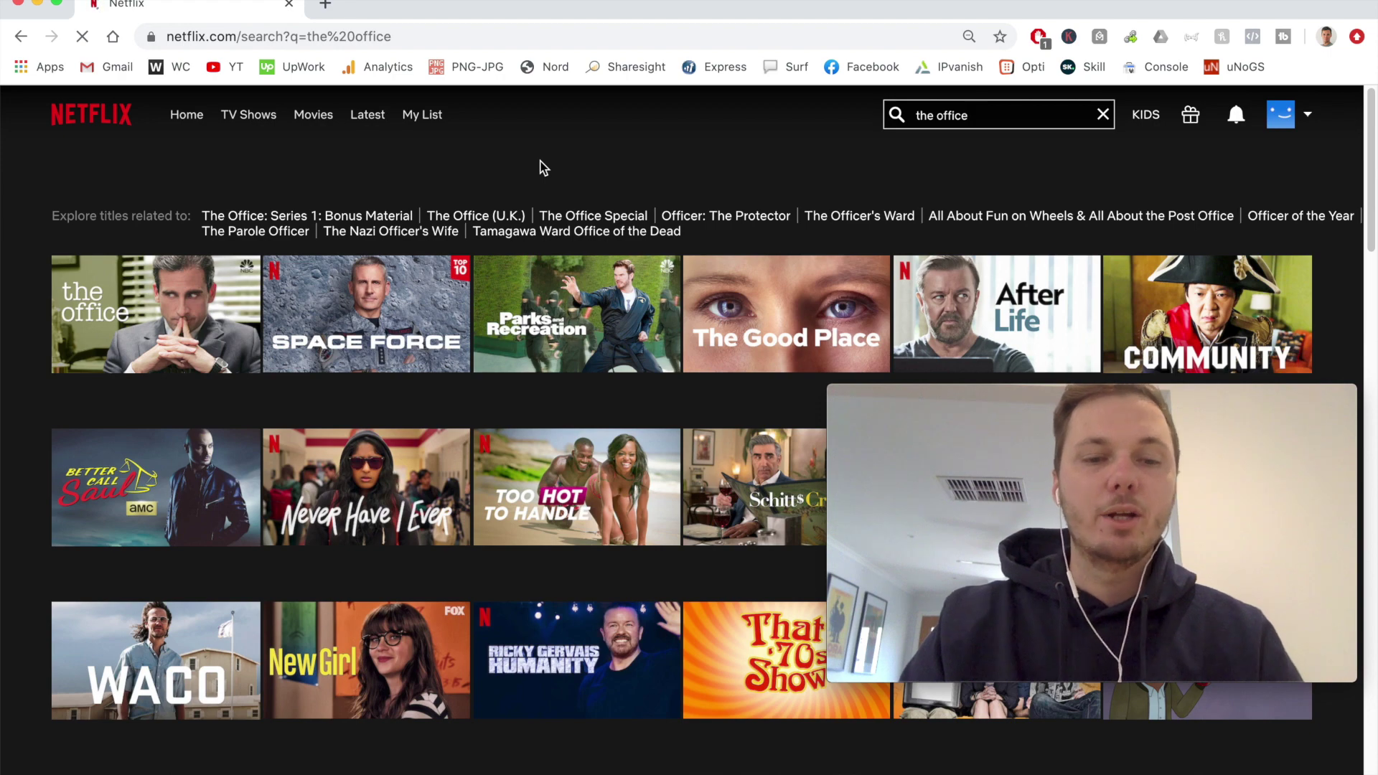
{"action": "scroll", "coordinate": [544, 168], "scroll_direction": "down", "scroll_amount": 6}
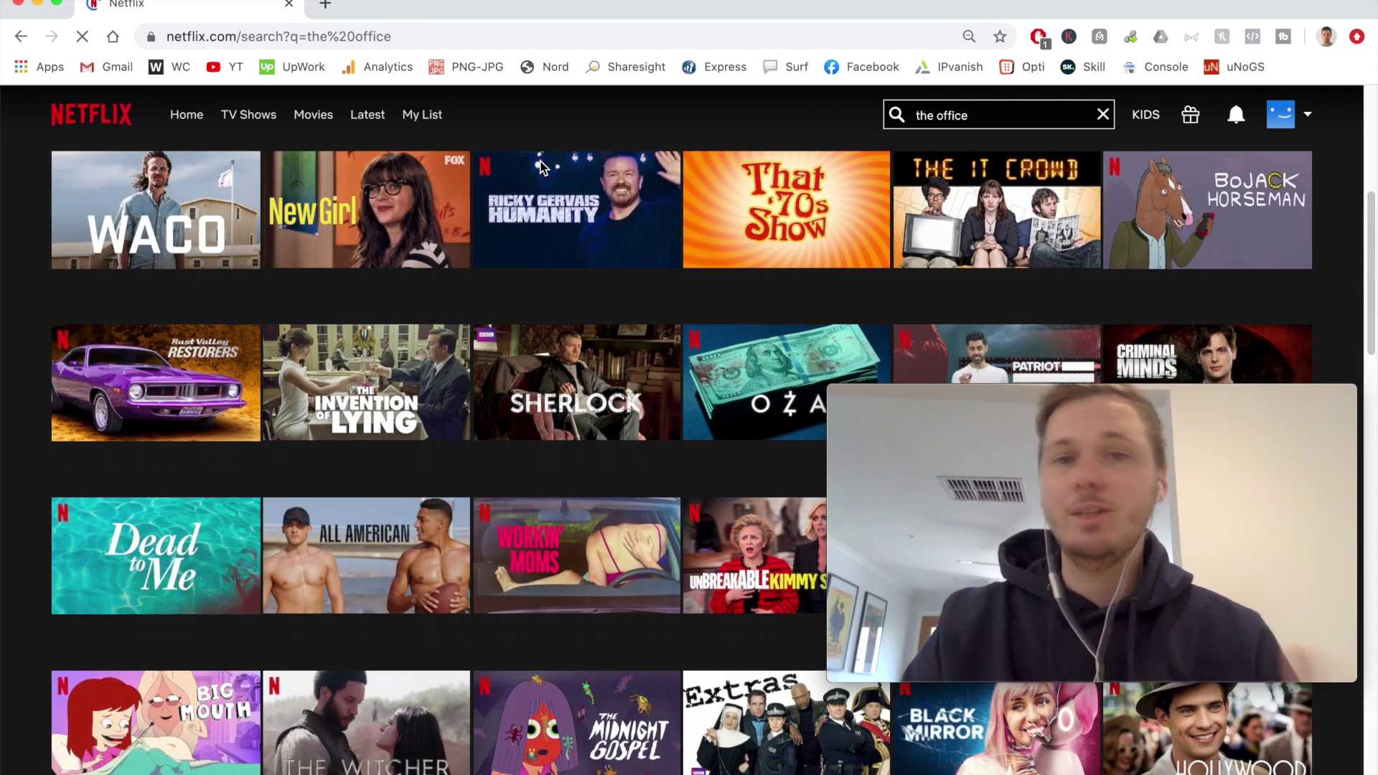
{"action": "scroll", "coordinate": [544, 168], "scroll_direction": "up", "scroll_amount": 6}
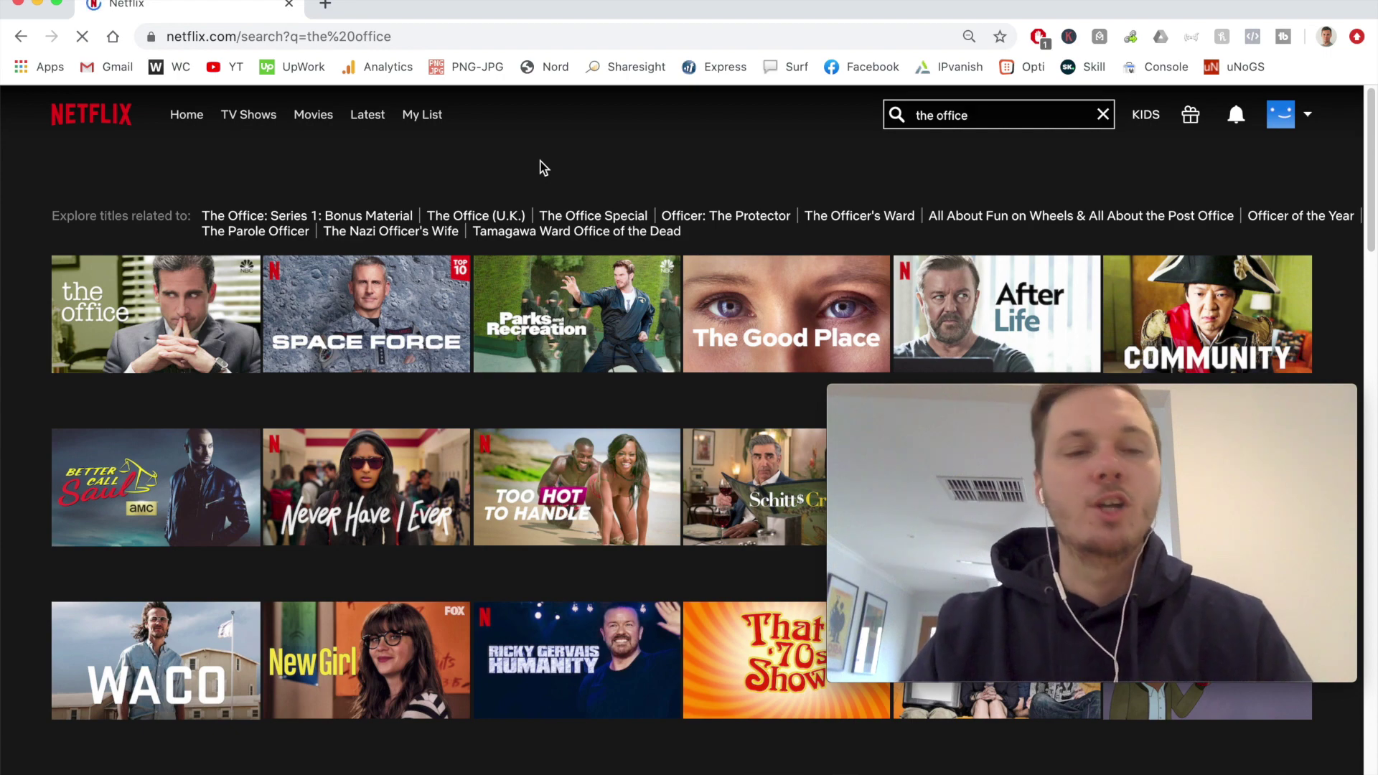
{"action": "mouse_move", "coordinate": [245, 306]}
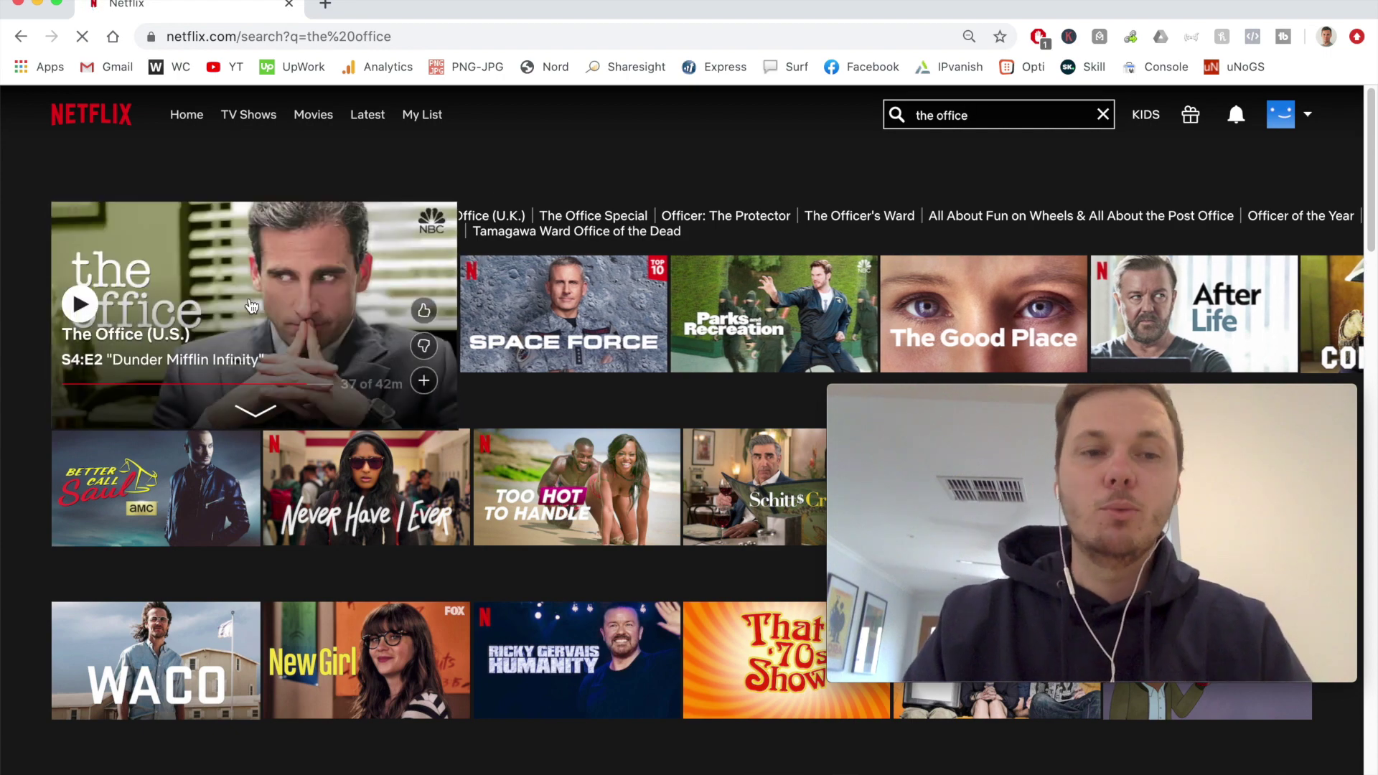
{"action": "left_click", "coordinate": [254, 302]}
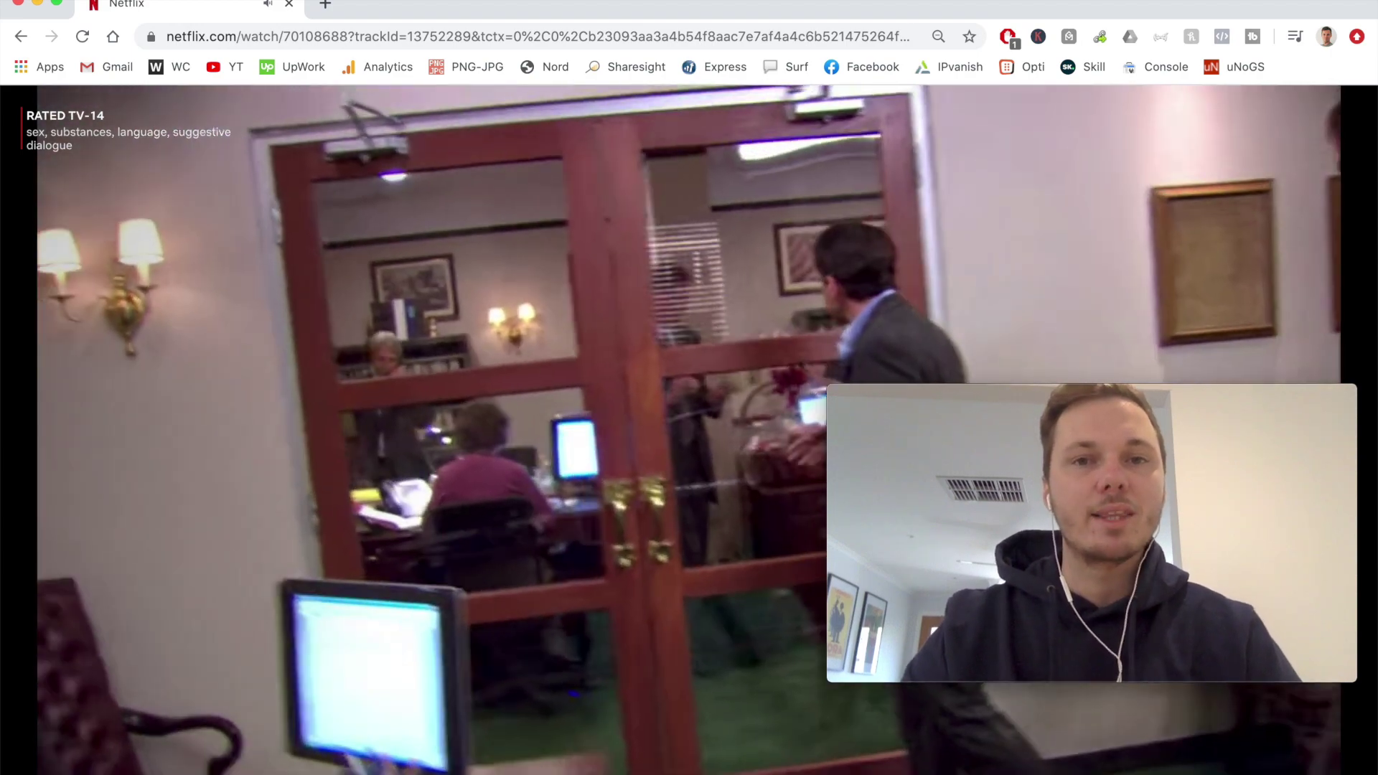
Step: Go back from the playing episode to the 'the office' search results
{"action": "left_click", "coordinate": [46, 133]}
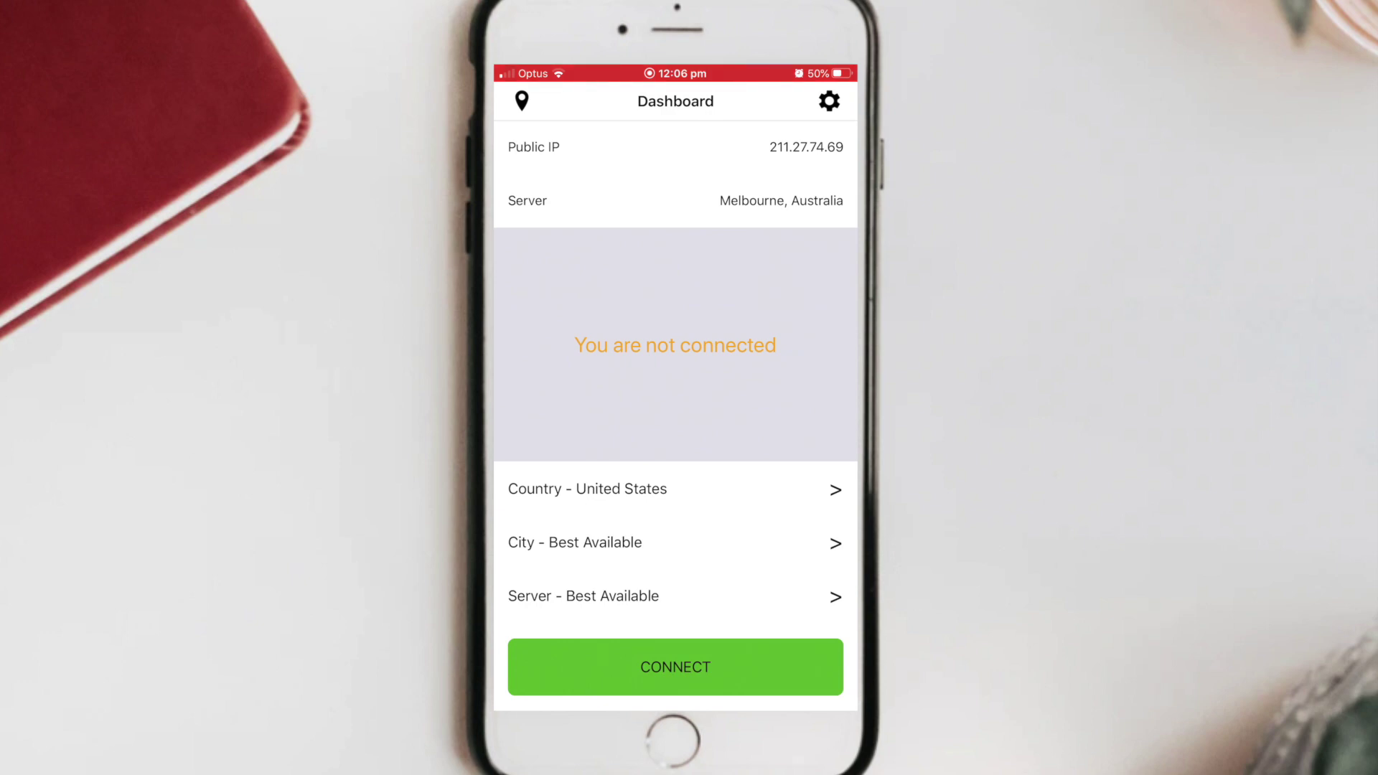
Step: Keep United States as the iPhone app's country and connect, landing on San Jose
{"action": "left_click", "coordinate": [587, 489]}
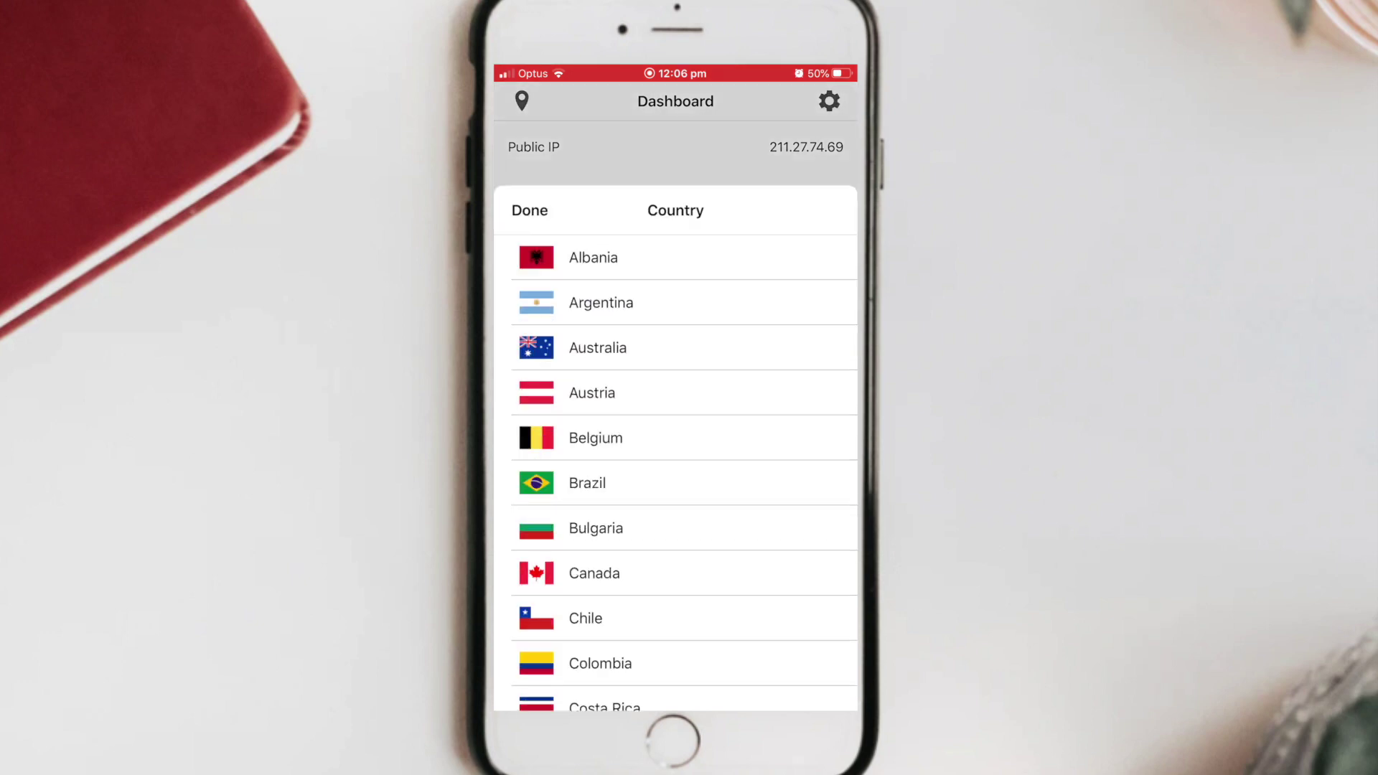
{"action": "scroll", "coordinate": [674, 430], "scroll_direction": "down", "scroll_amount": 10}
{"action": "scroll", "coordinate": [675, 431], "scroll_direction": "down", "scroll_amount": 15}
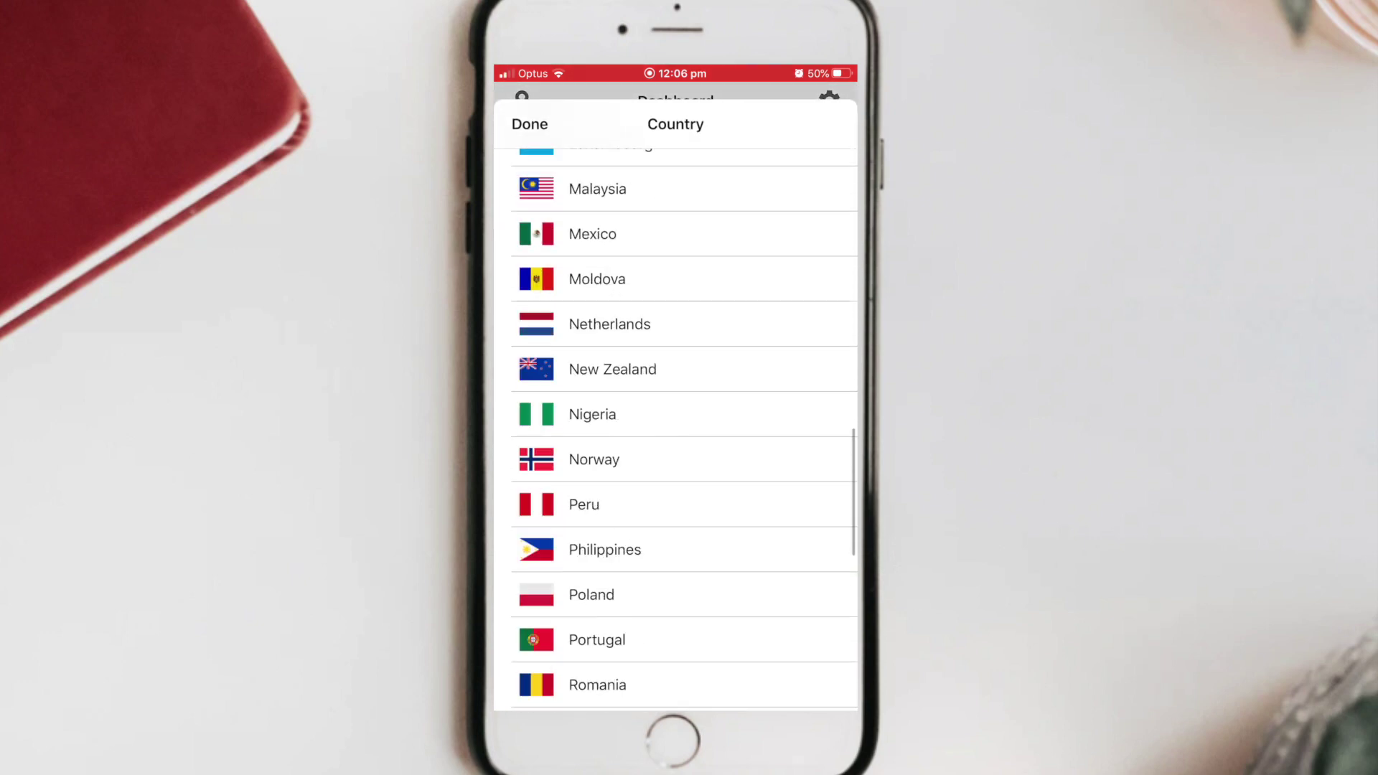
{"action": "left_click", "coordinate": [530, 125]}
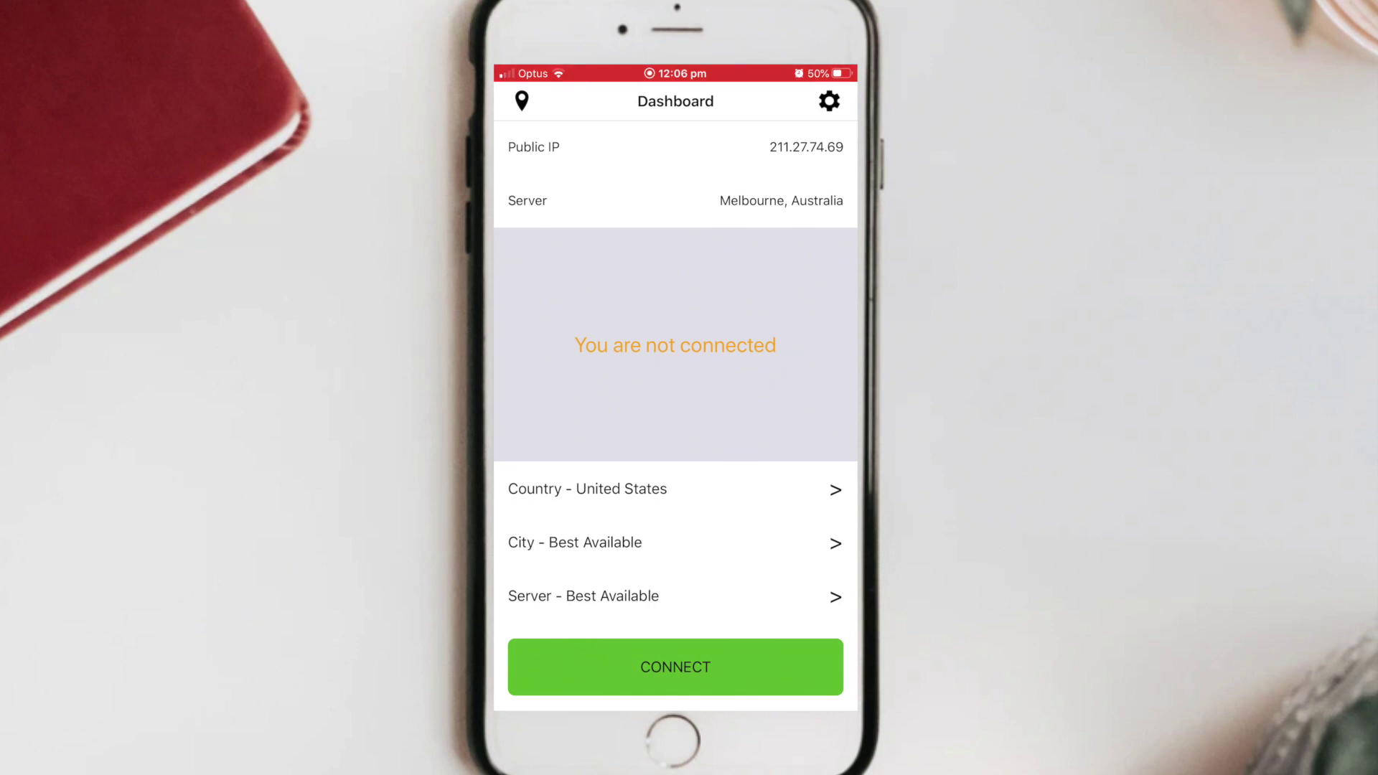
{"action": "left_click", "coordinate": [675, 667]}
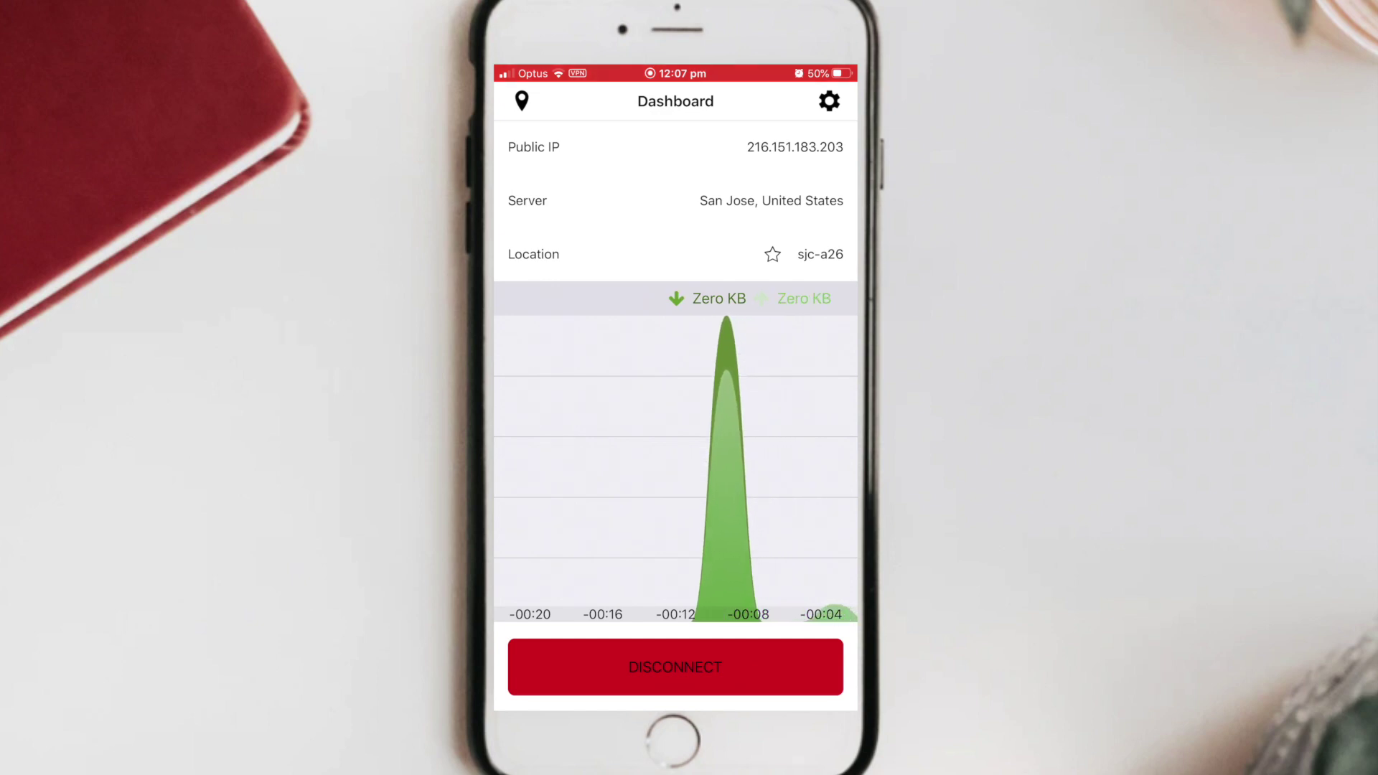
{"action": "left_click", "coordinate": [829, 101]}
{"action": "scroll", "coordinate": [675, 431], "scroll_direction": "down", "scroll_amount": 5}
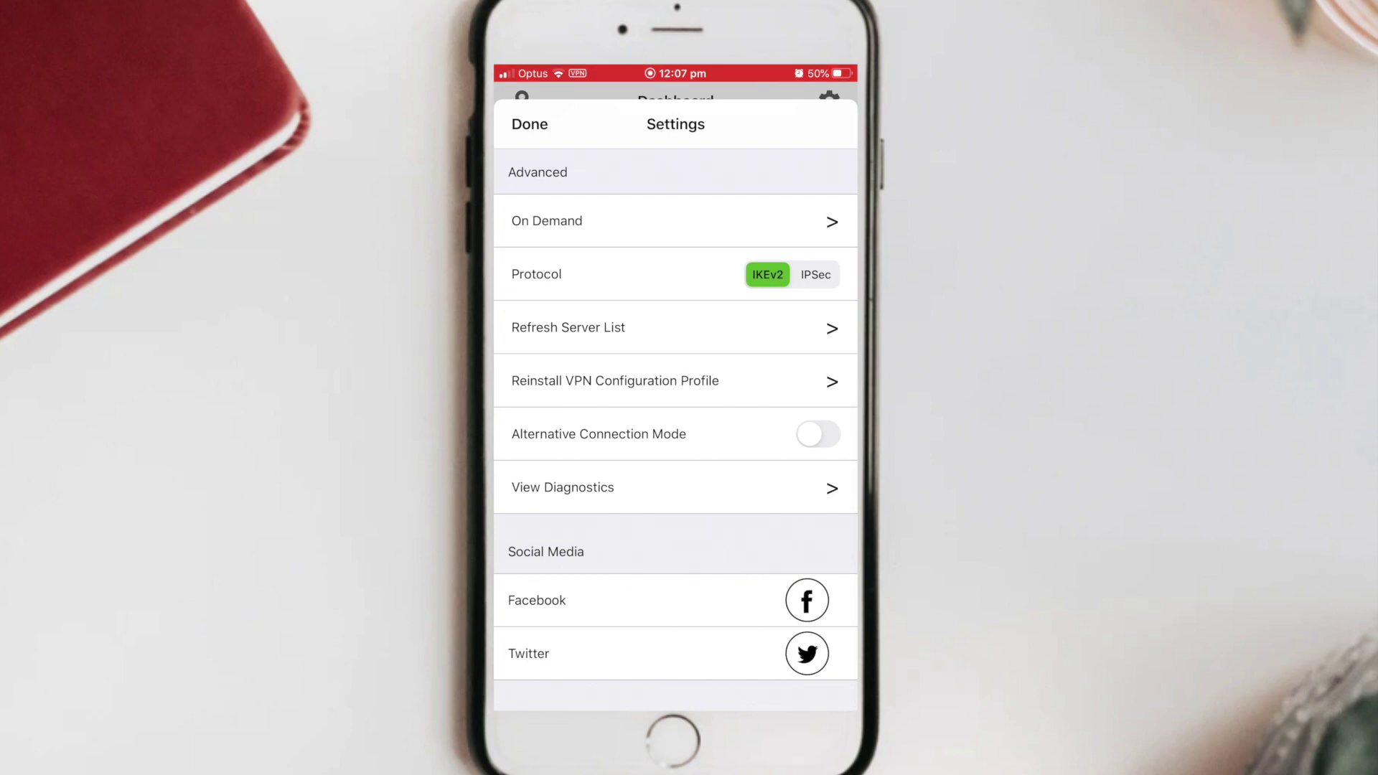
{"action": "left_click", "coordinate": [646, 220]}
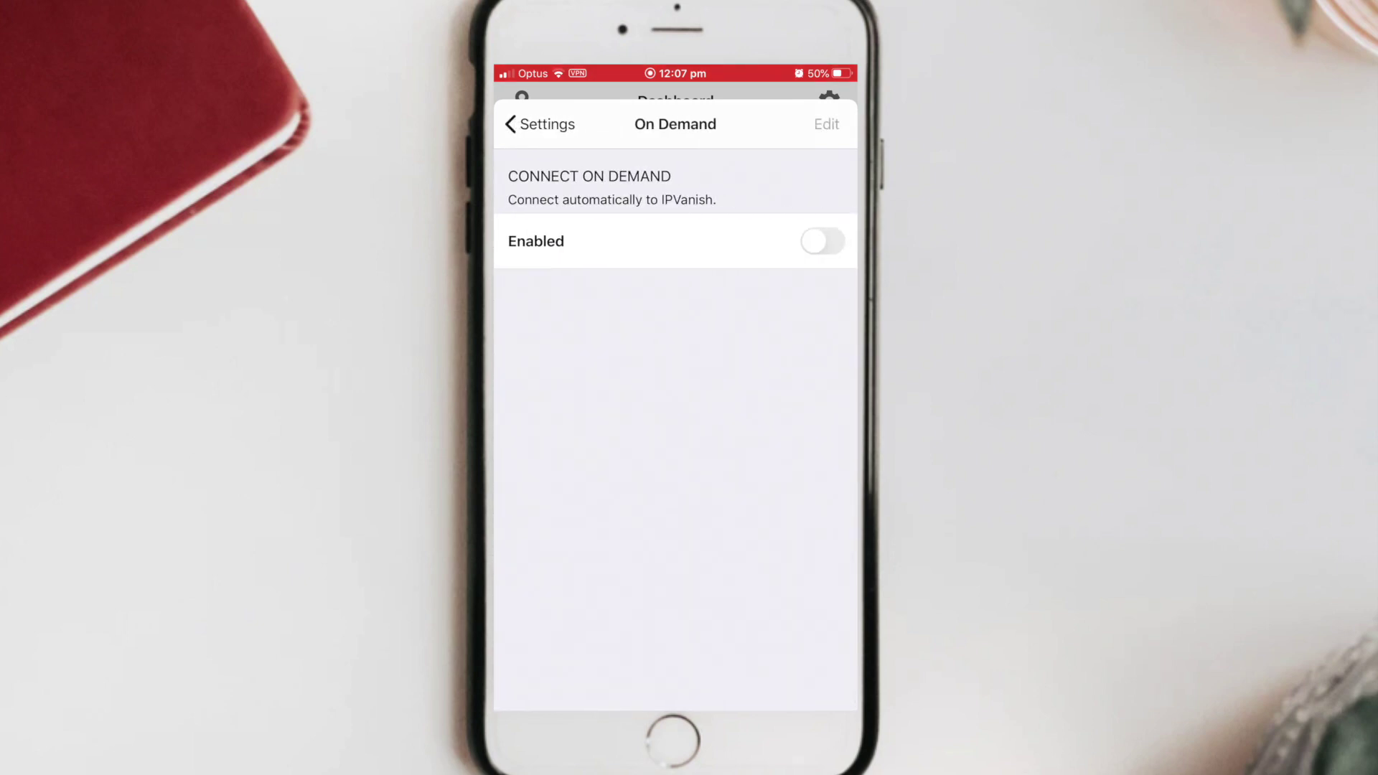
{"action": "left_click", "coordinate": [540, 124]}
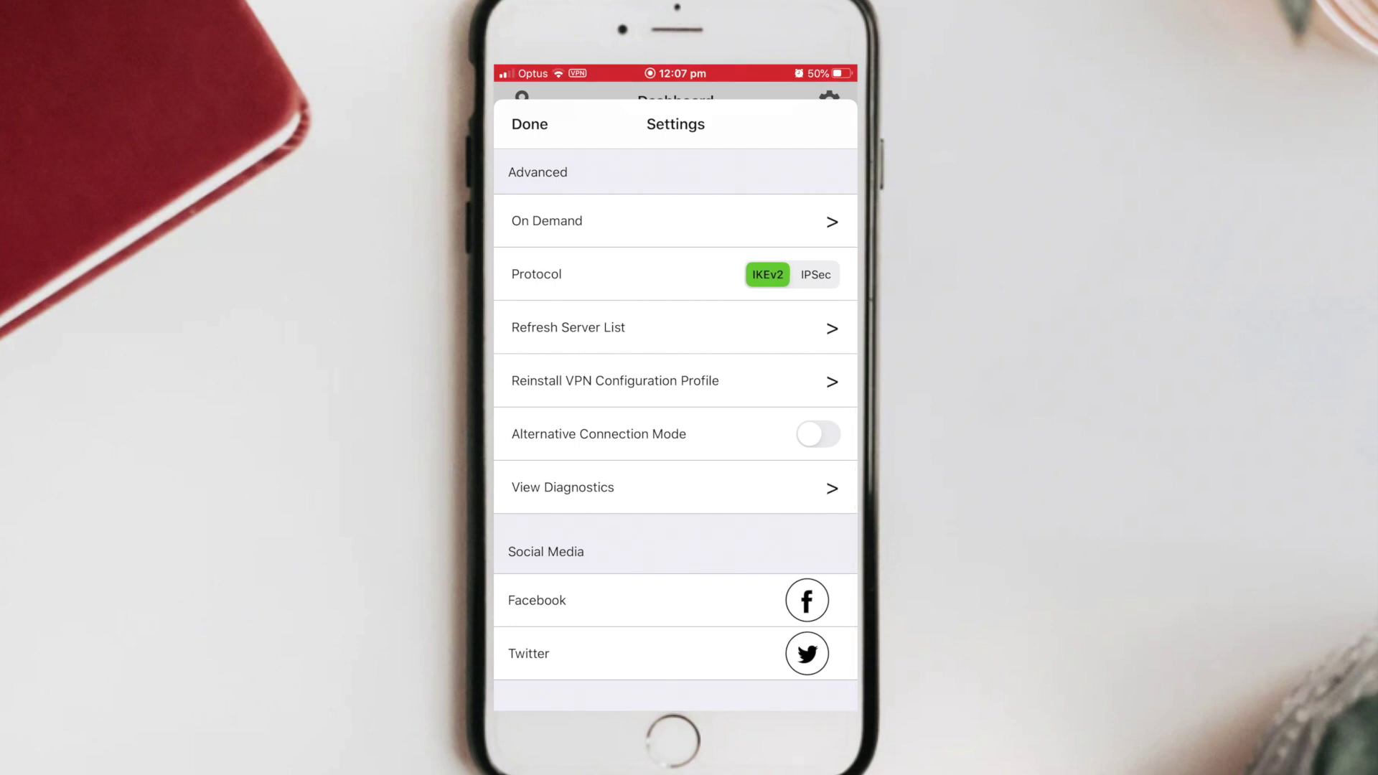
{"action": "left_click", "coordinate": [530, 124]}
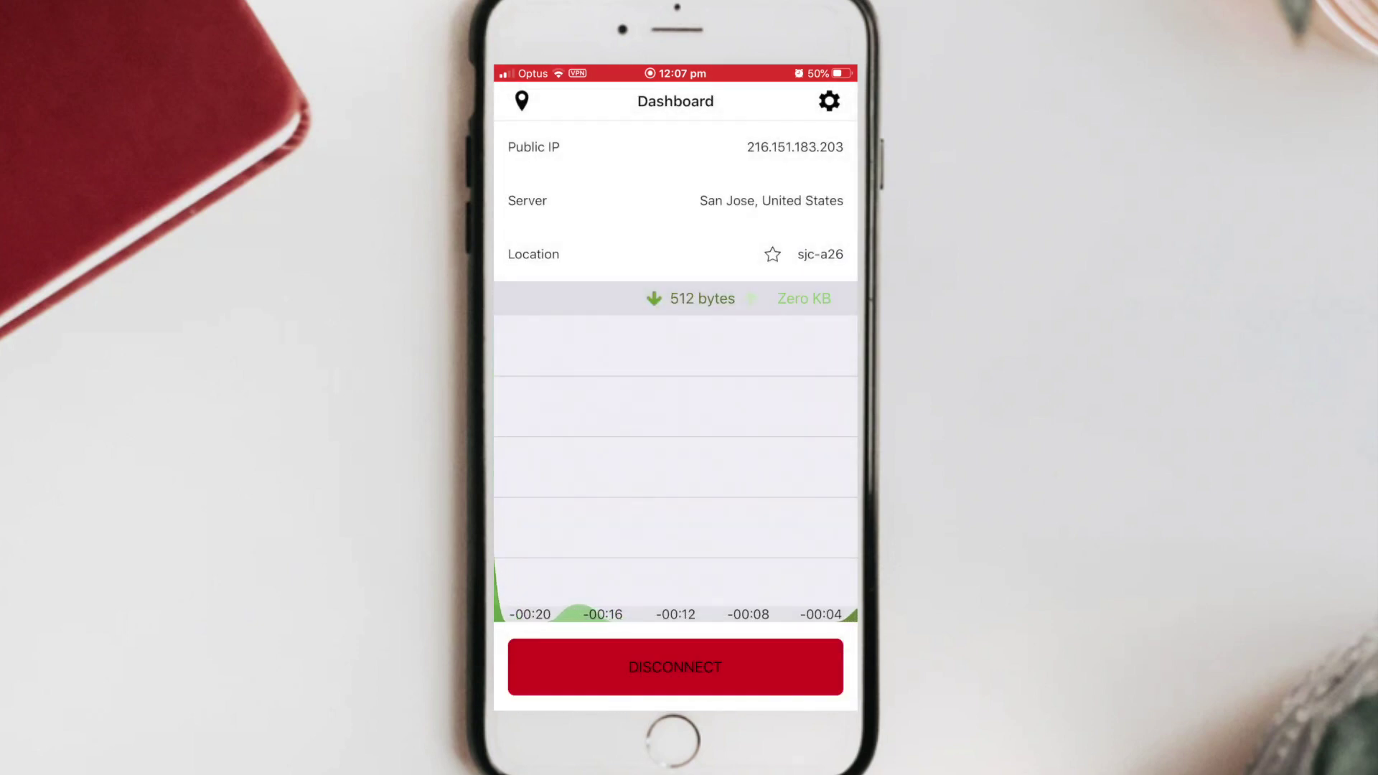